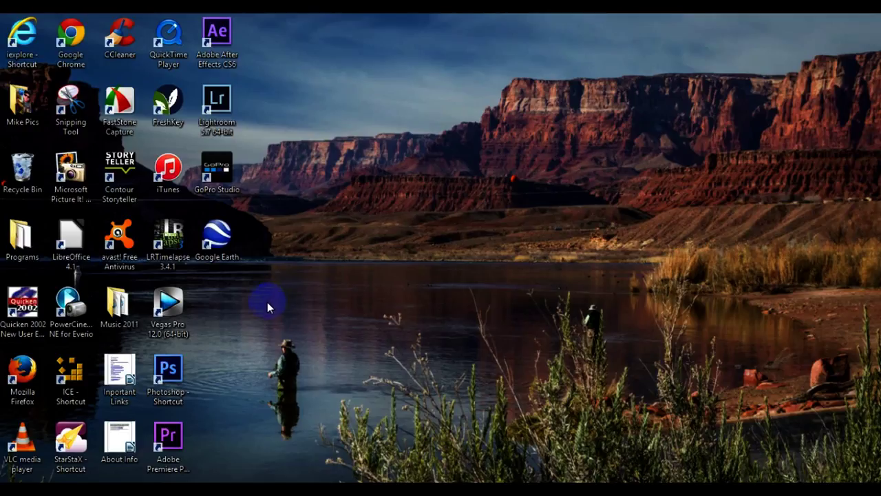
Launch Google Earth from its desktop shortcut
{"action": "left_click", "coordinate": [220, 244]}
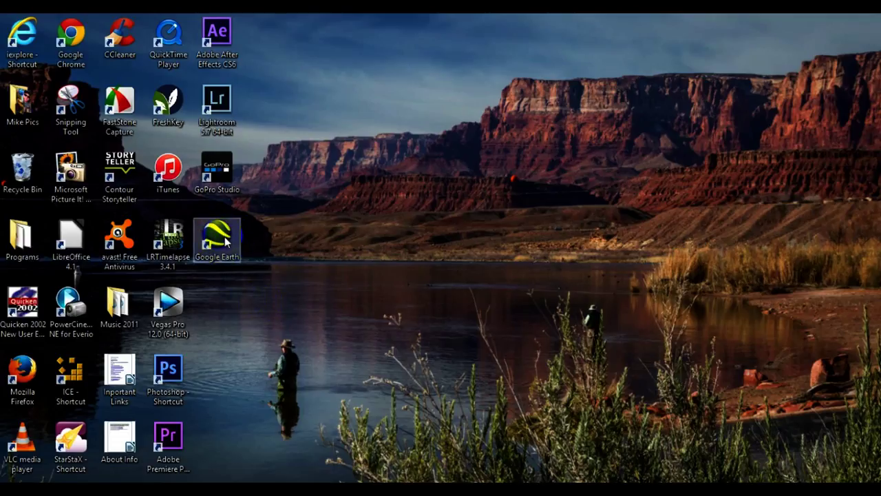
{"action": "double_click", "coordinate": [225, 241]}
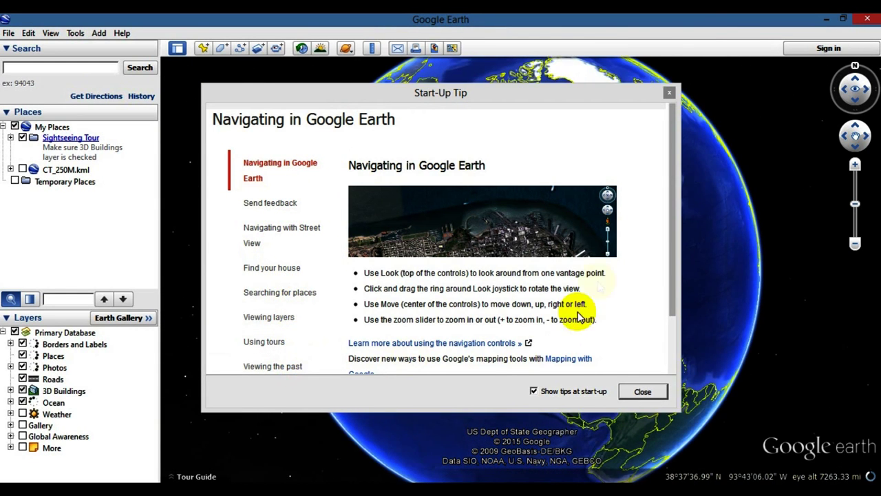
Close the Start-Up Tip with 'Show tips at start-up' left ticked
{"action": "left_click_drag", "start_coordinate": [674, 189], "coordinate": [659, 227]}
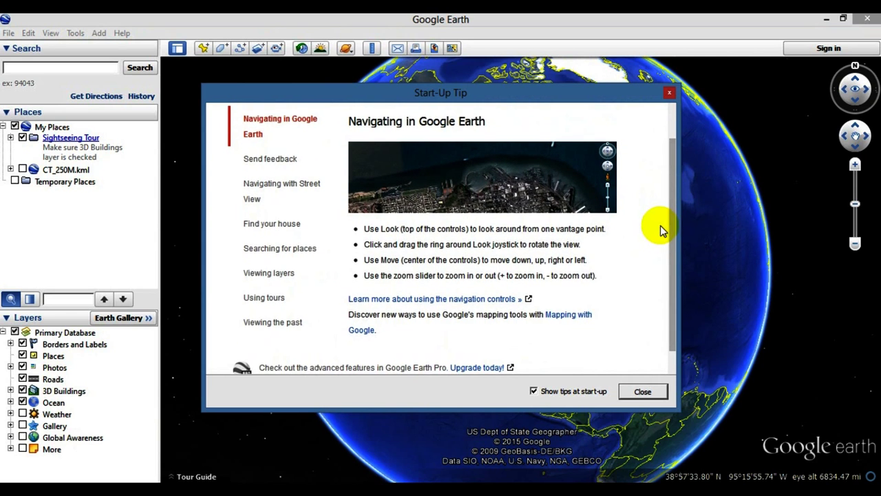
{"action": "left_click", "coordinate": [534, 391]}
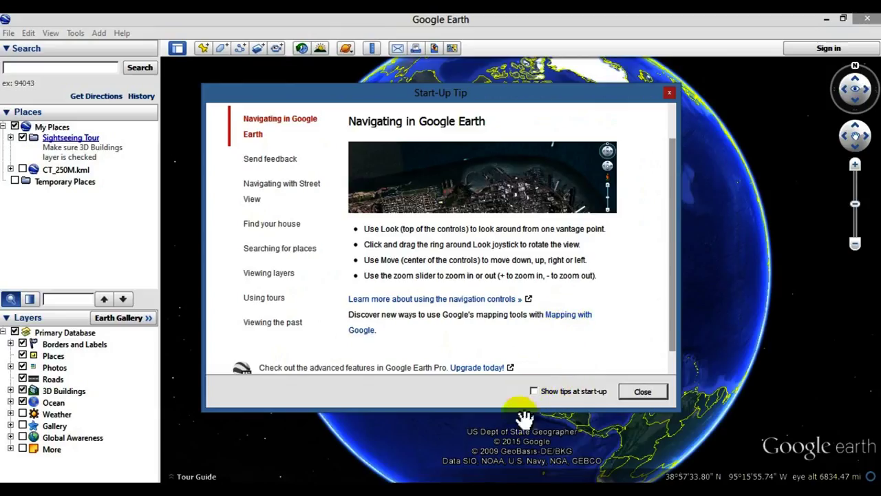
{"action": "left_click", "coordinate": [645, 397]}
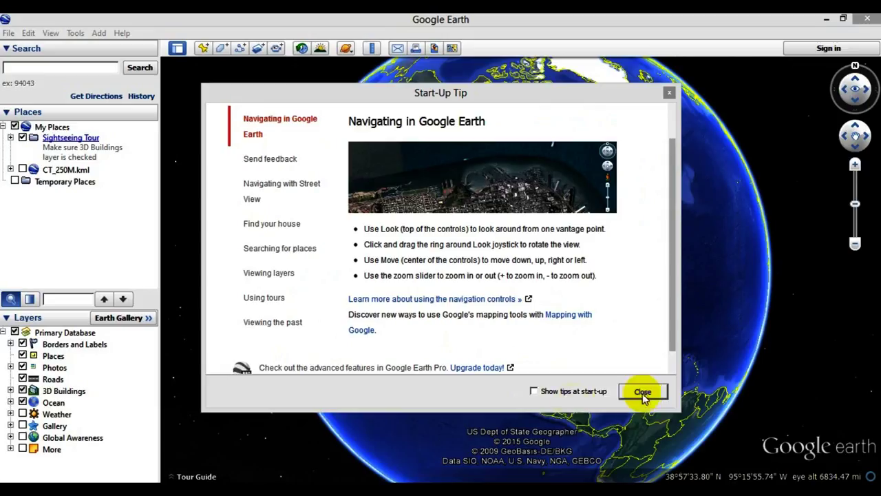
{"action": "left_click", "coordinate": [534, 392]}
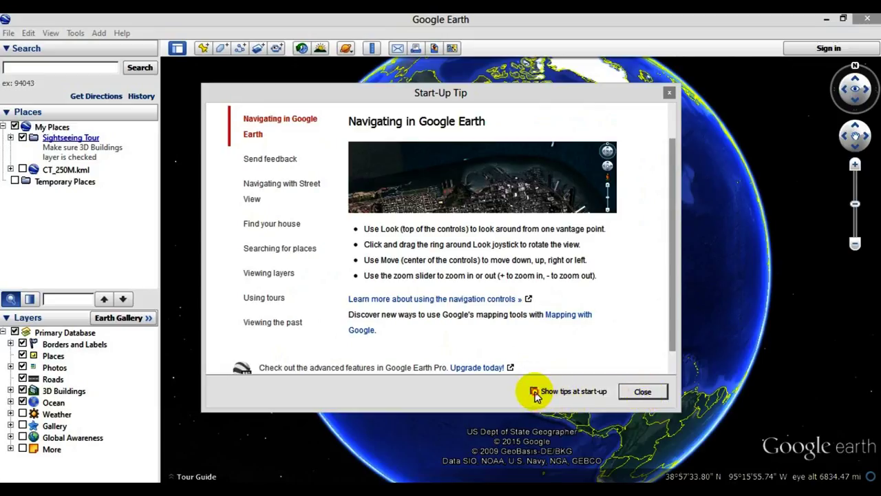
{"action": "left_click", "coordinate": [535, 392]}
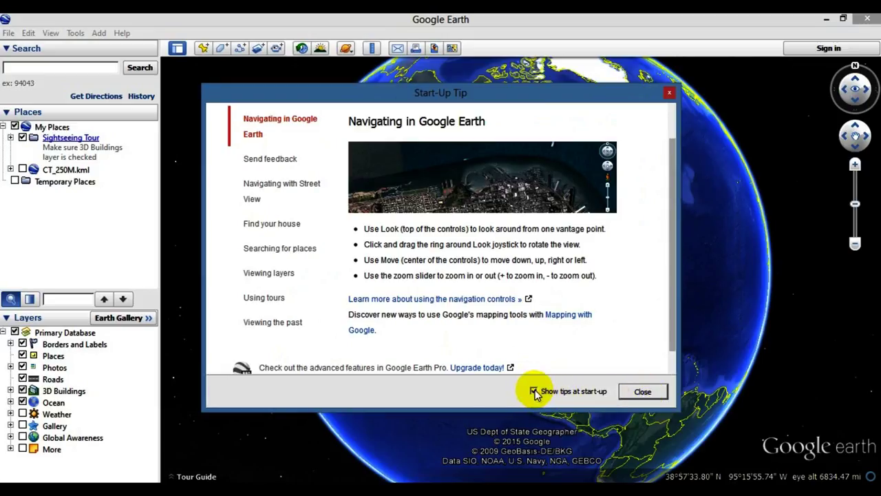
{"action": "left_click", "coordinate": [647, 392]}
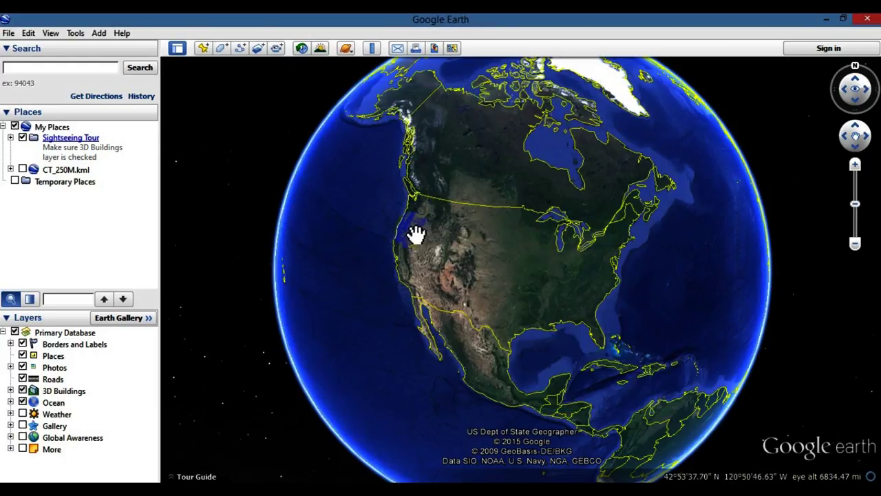
Collapse the Places panel so the Layers list has more room
{"action": "left_click", "coordinate": [22, 66]}
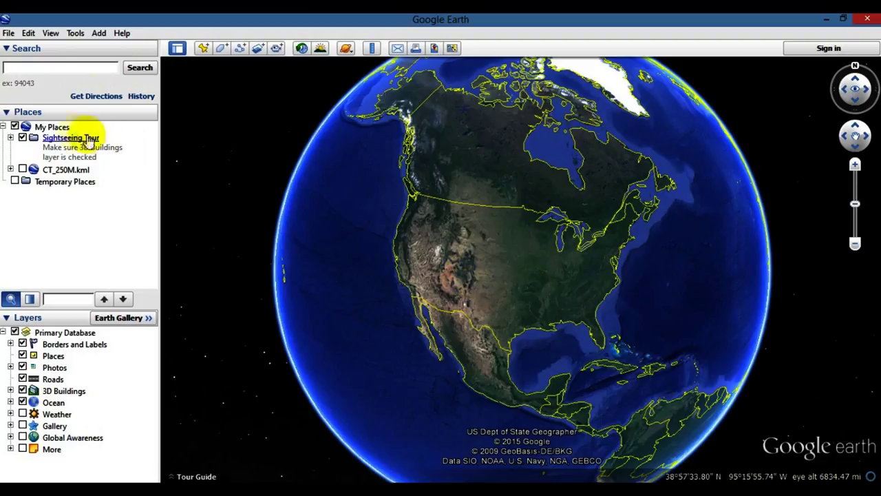
{"action": "left_click", "coordinate": [10, 115]}
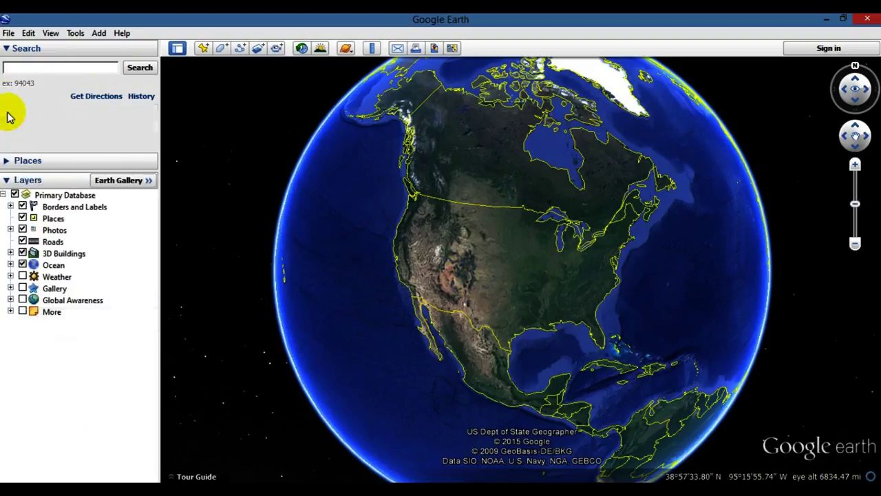
{"action": "left_click", "coordinate": [6, 162]}
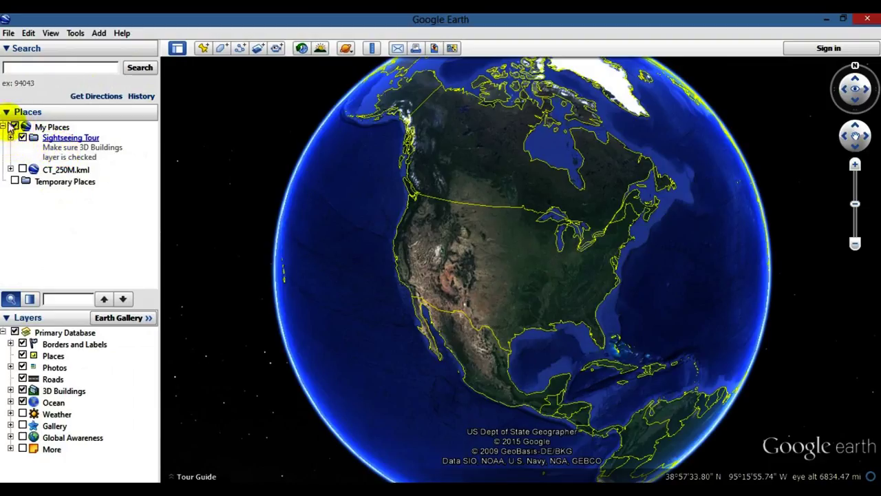
{"action": "left_click", "coordinate": [8, 112]}
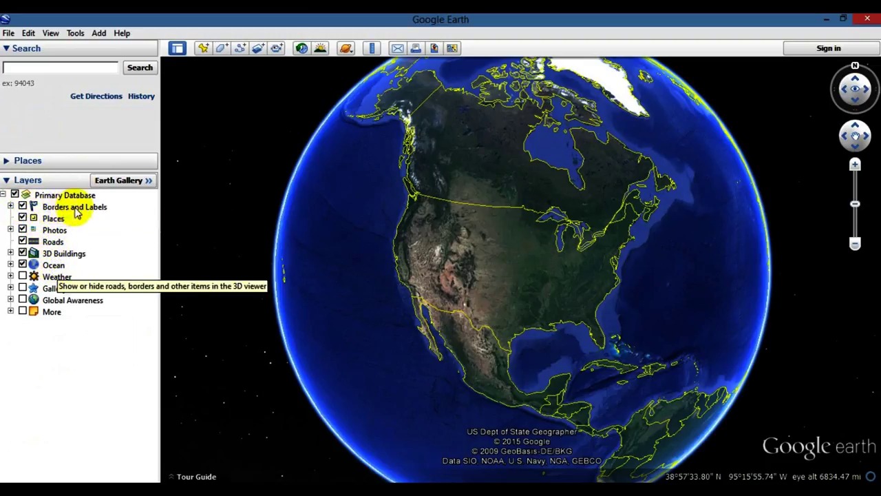
Expand Borders and Labels, Photos and Weather in the Layers tree, keeping Labels on
{"action": "left_click", "coordinate": [10, 206]}
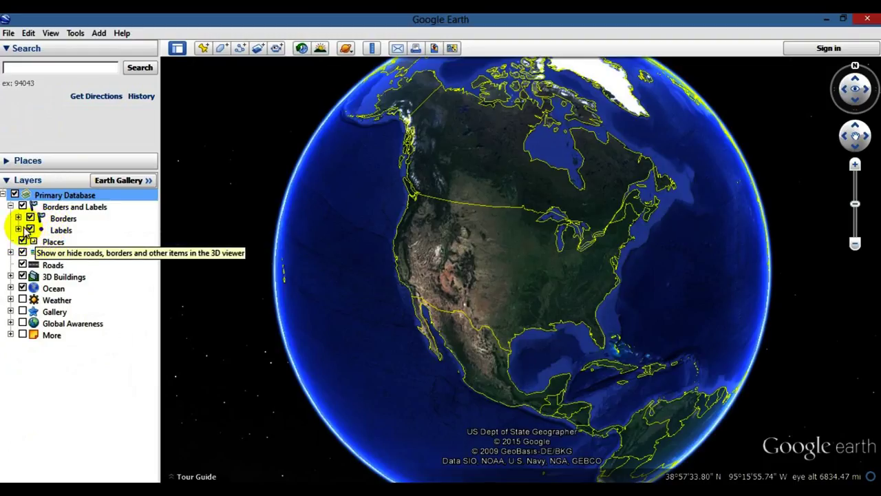
{"action": "left_click", "coordinate": [30, 230]}
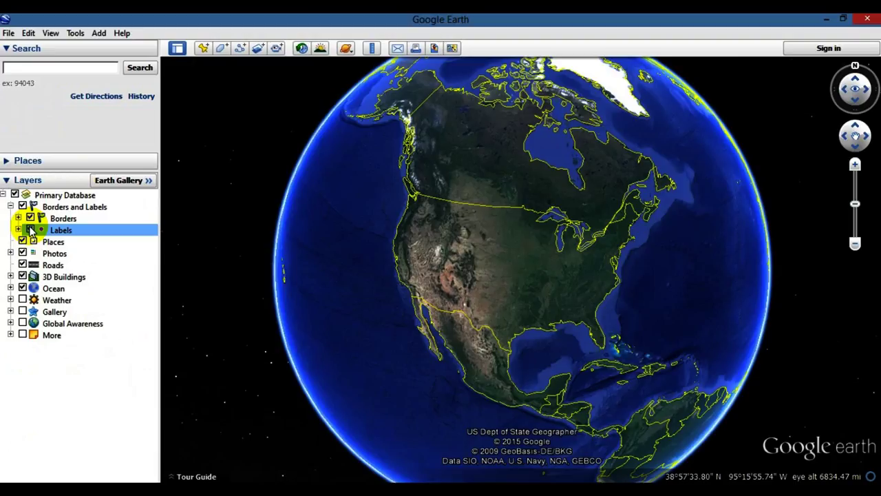
{"action": "left_click", "coordinate": [30, 230]}
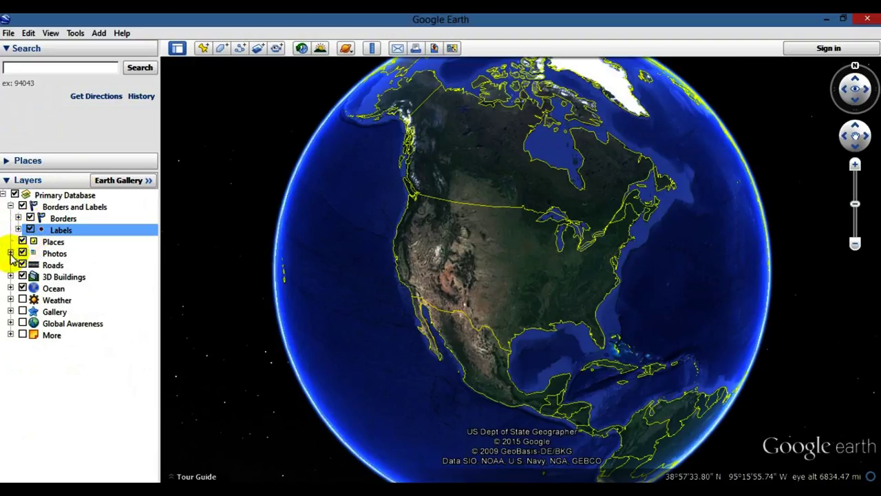
{"action": "left_click", "coordinate": [11, 253]}
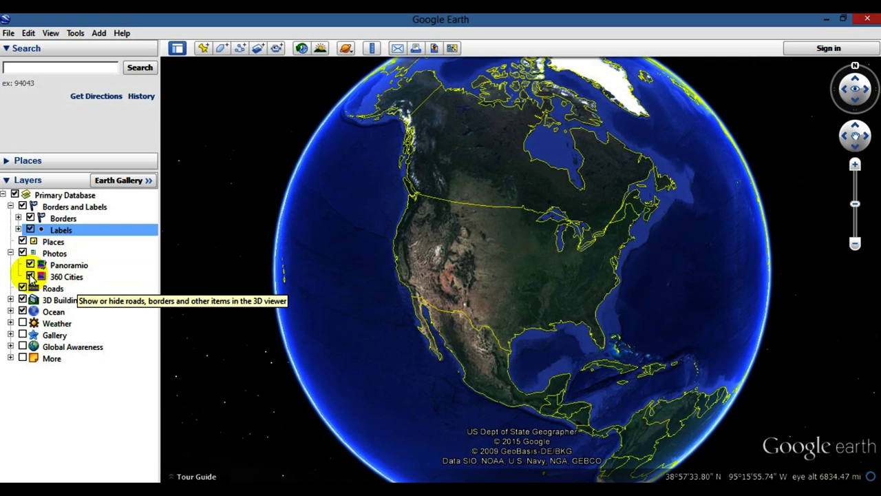
{"action": "left_click", "coordinate": [11, 323]}
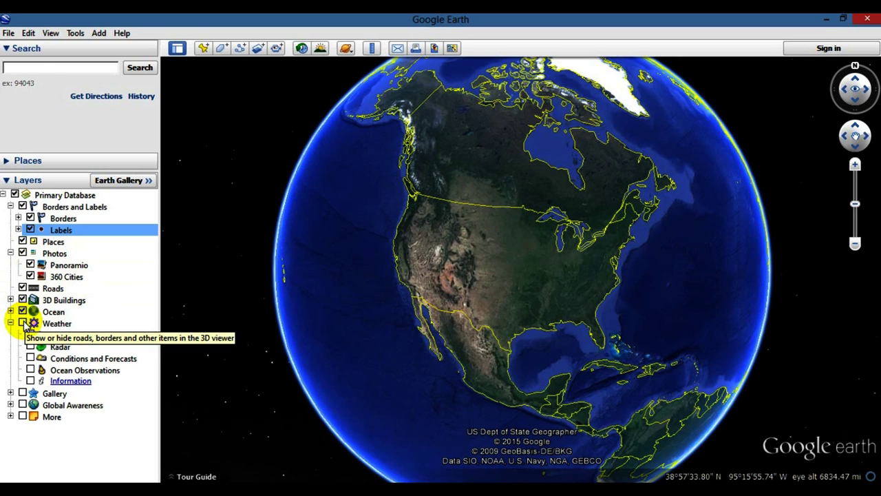
{"action": "left_click", "coordinate": [24, 322]}
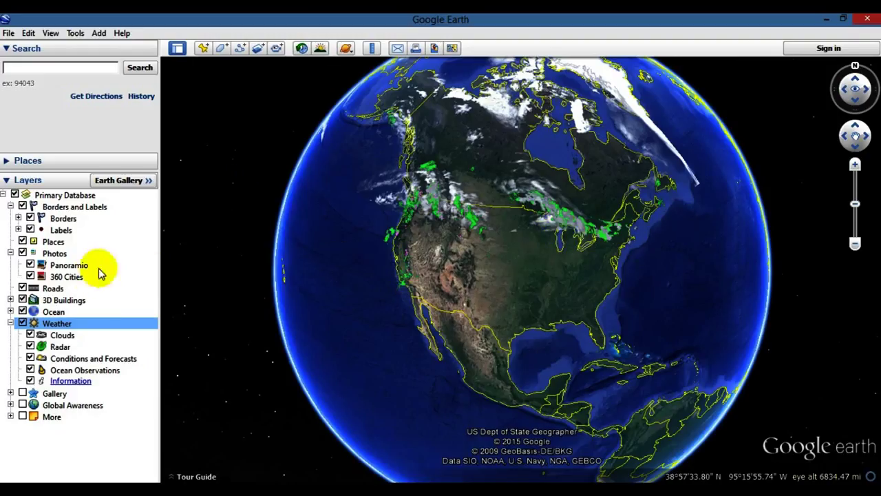
{"action": "left_click", "coordinate": [31, 347]}
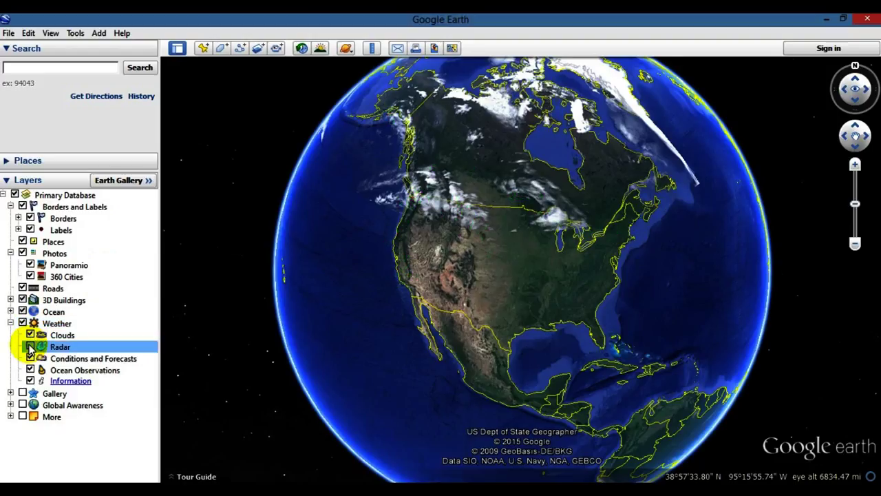
{"action": "left_click", "coordinate": [30, 347]}
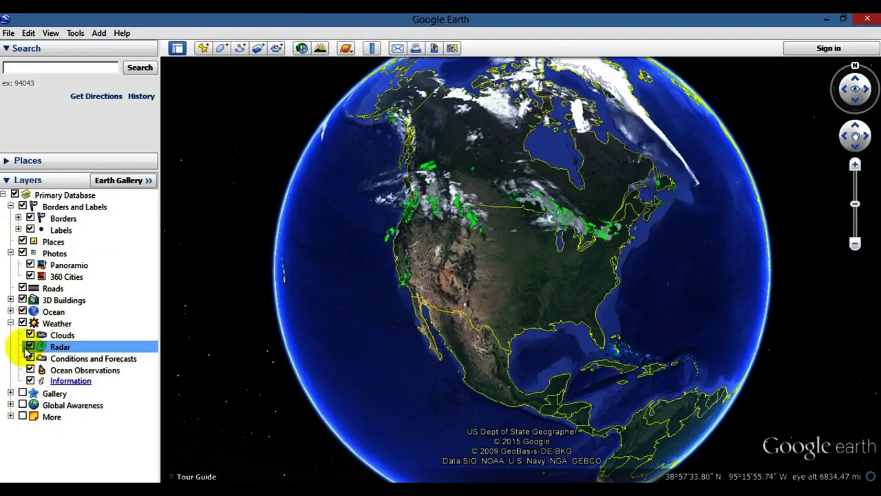
{"action": "left_click", "coordinate": [30, 335]}
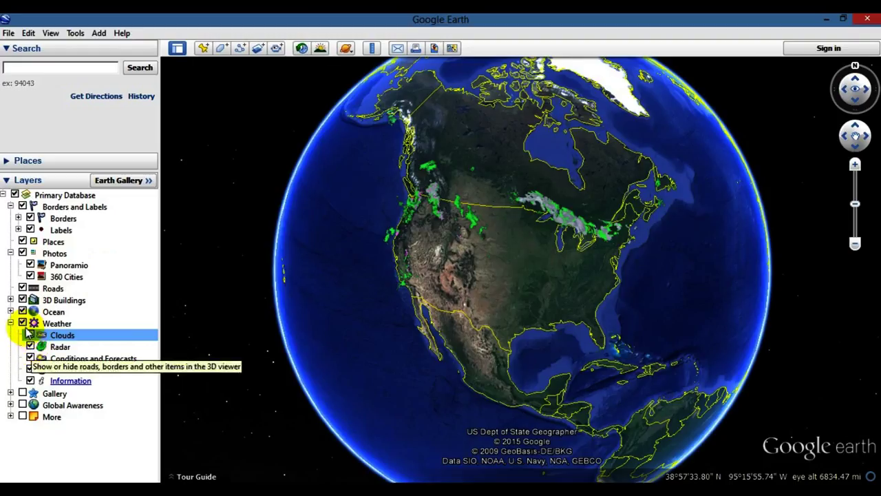
{"action": "left_click", "coordinate": [23, 322]}
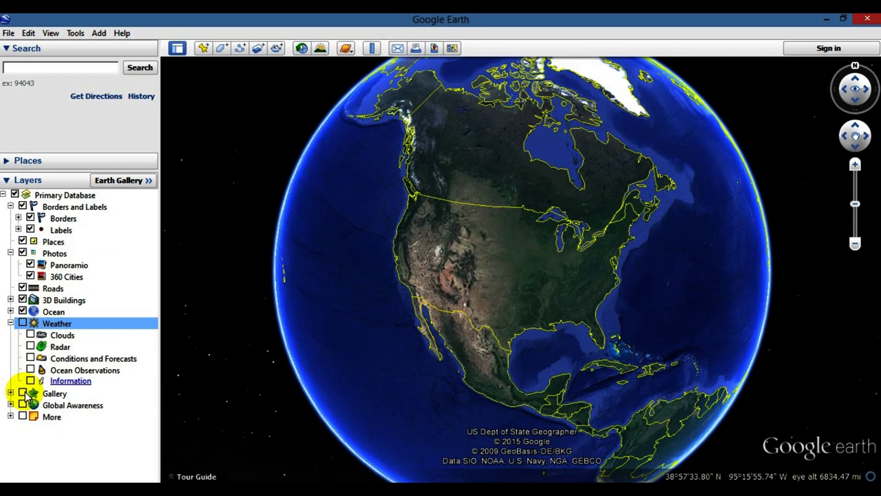
Expand the Gallery layer to list 360Cities through Wikiloc, then switch all Gallery layers off
{"action": "left_click", "coordinate": [21, 392]}
{"action": "left_click", "coordinate": [10, 393]}
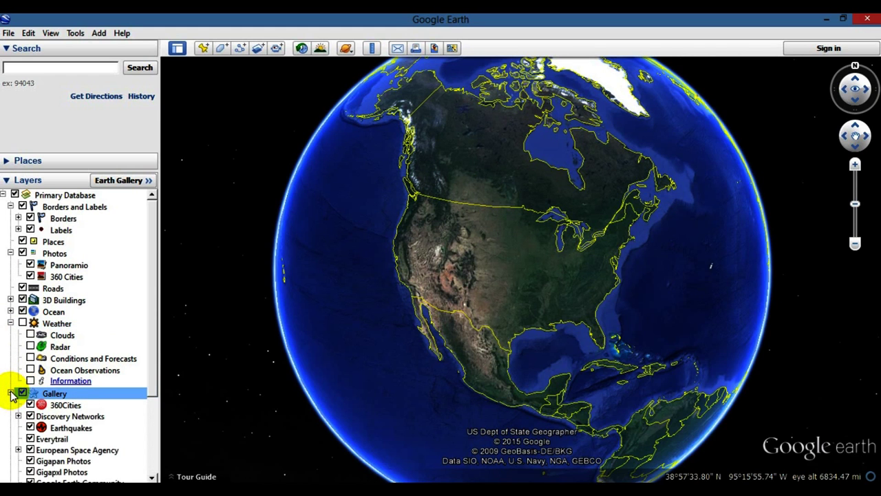
{"action": "left_click_drag", "start_coordinate": [152, 270], "coordinate": [151, 360]}
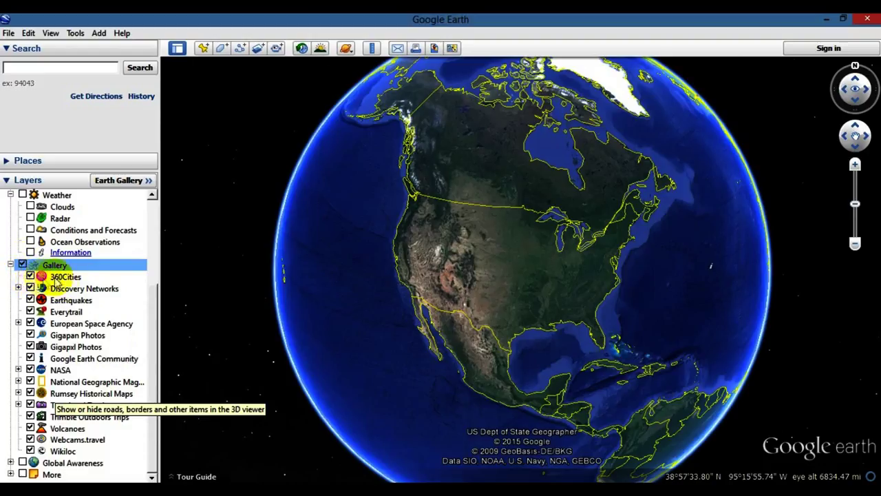
{"action": "left_click", "coordinate": [23, 264]}
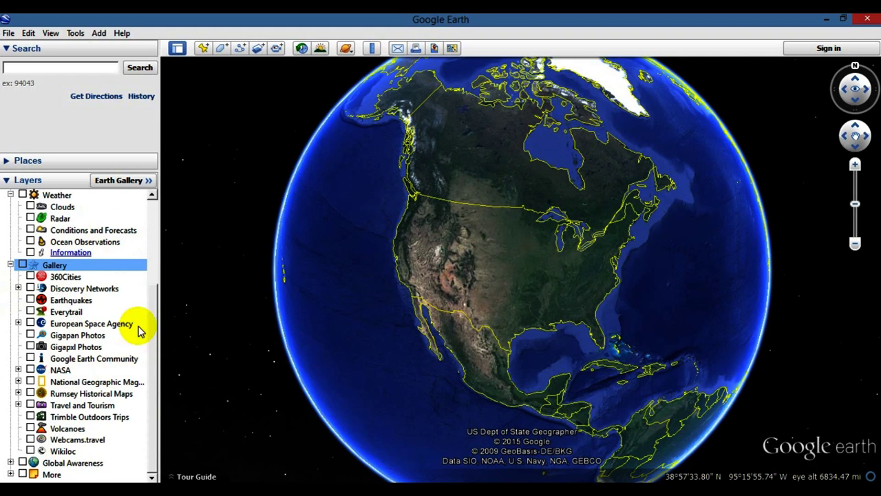
{"action": "left_click_drag", "start_coordinate": [150, 292], "coordinate": [150, 204]}
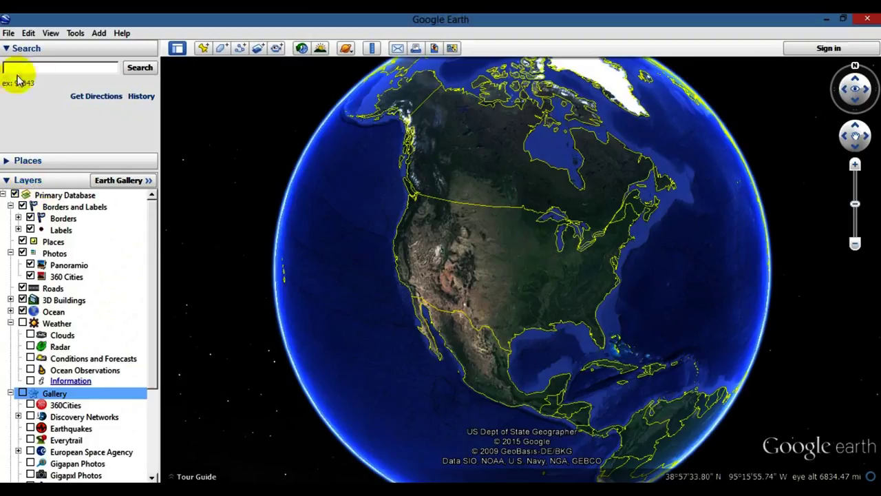
Search for 'Grand can' and go to Grand Canyon National Park, AZ
{"action": "left_click", "coordinate": [58, 66]}
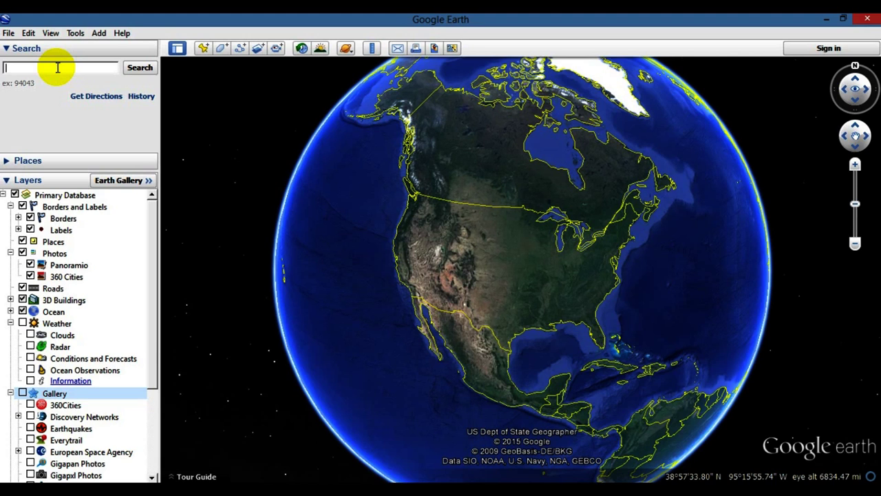
{"action": "type", "text": "Grand "}
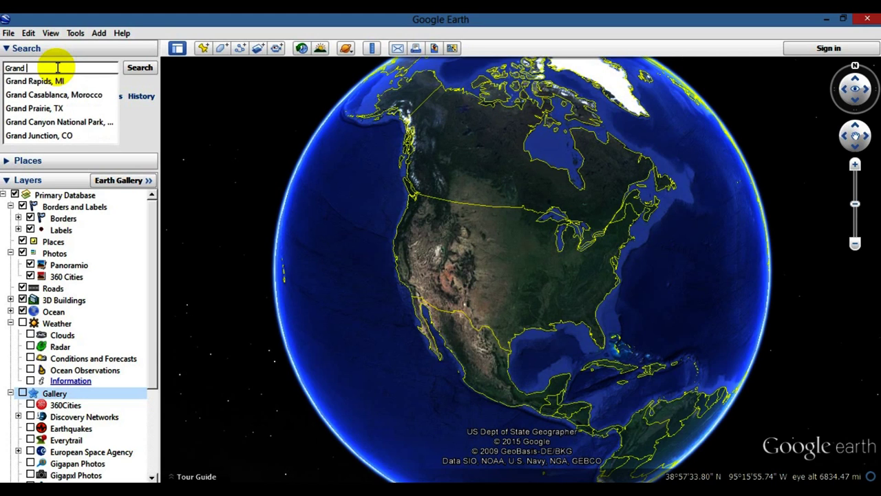
{"action": "type", "text": "can"}
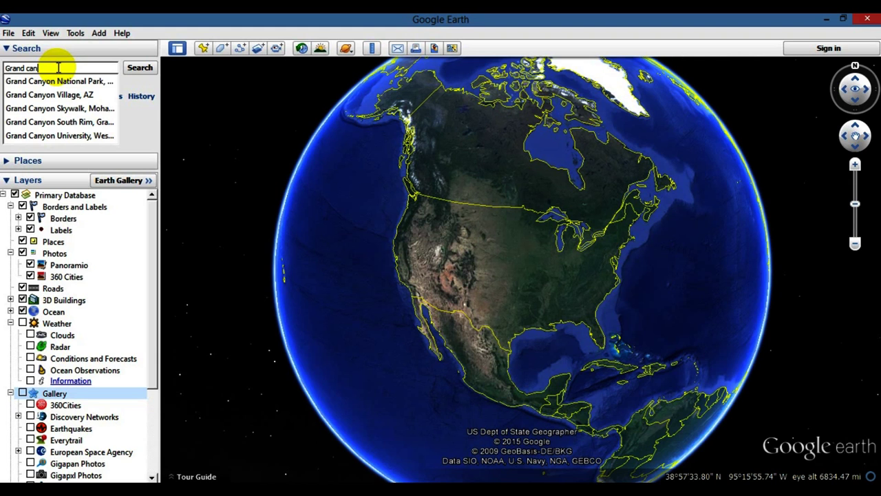
{"action": "left_click", "coordinate": [55, 82]}
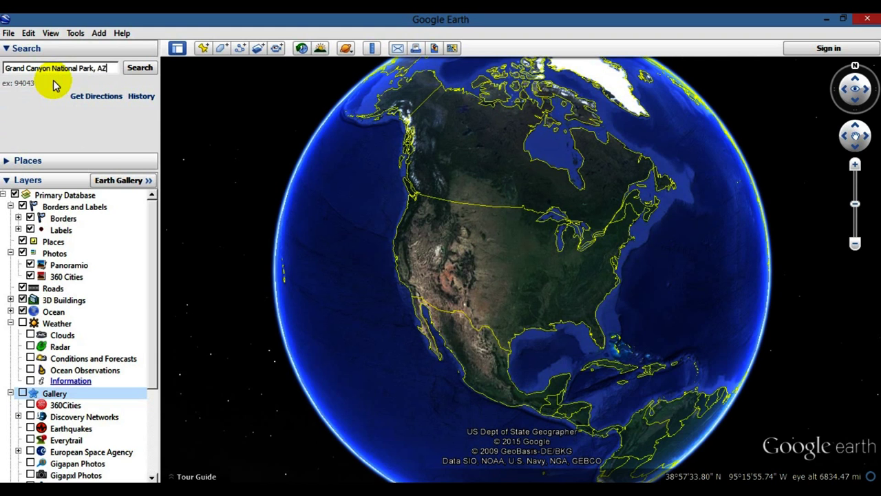
{"action": "left_click", "coordinate": [141, 68]}
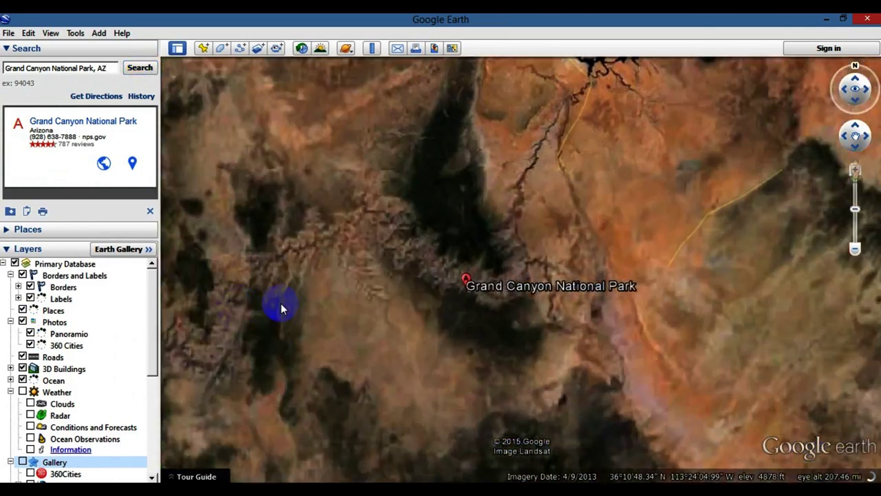
Zoom in and pan to the canyon rim above Grand Canyon Village
{"action": "double_click", "coordinate": [281, 309]}
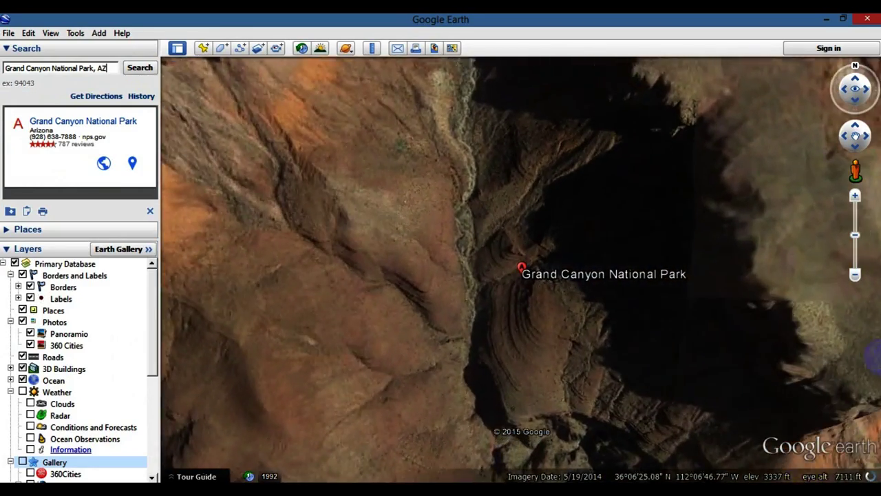
{"action": "double_click", "coordinate": [518, 322]}
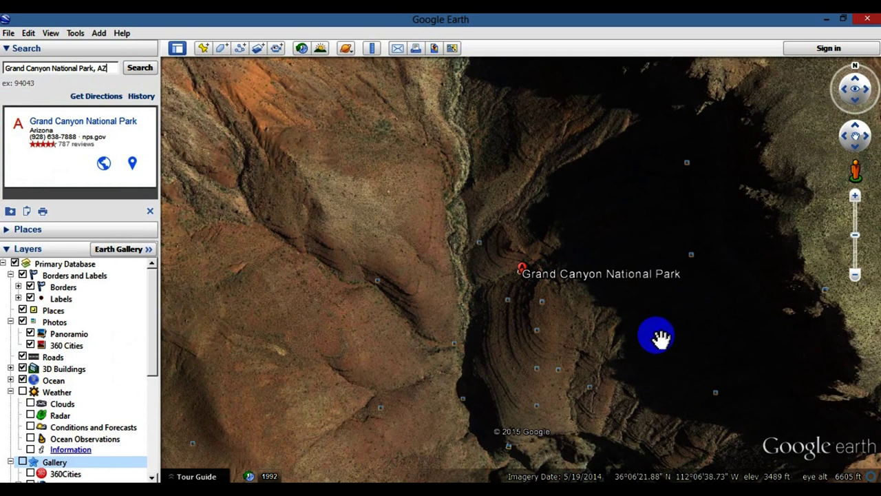
{"action": "scroll", "coordinate": [659, 337], "scroll_direction": "down", "scroll_amount": 5}
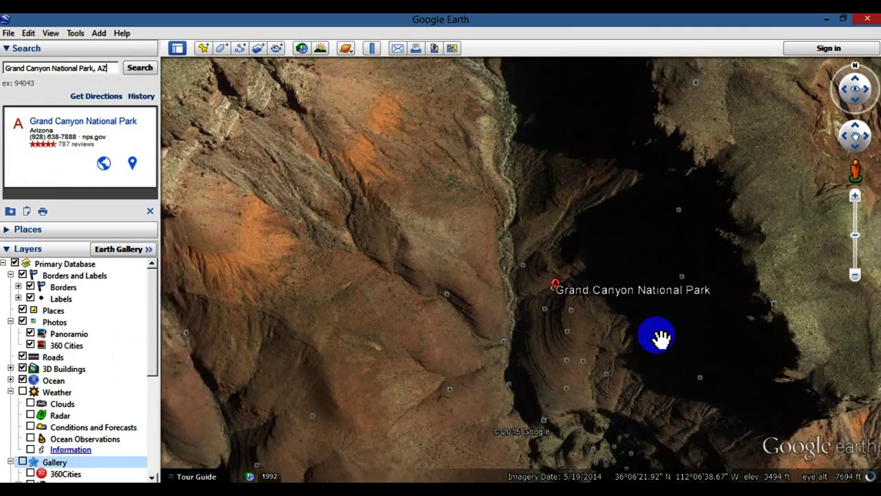
{"action": "scroll", "coordinate": [659, 337], "scroll_direction": "down", "scroll_amount": 5}
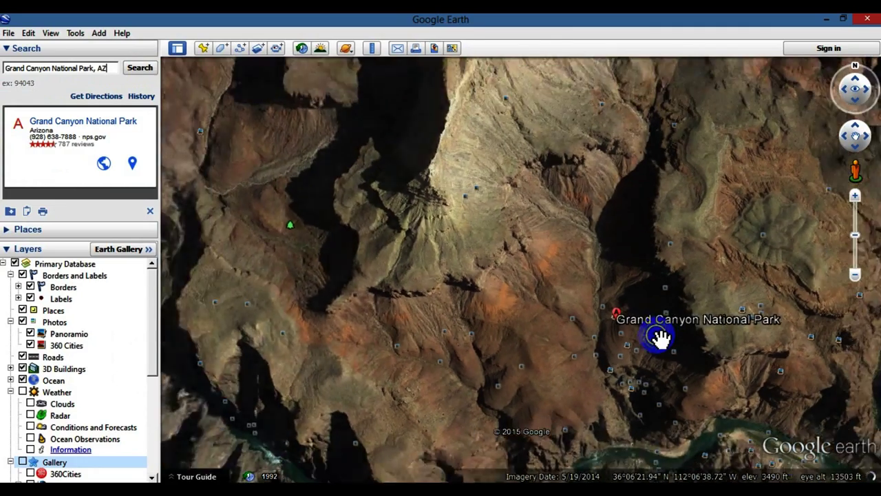
{"action": "scroll", "coordinate": [660, 337], "scroll_direction": "down", "scroll_amount": 5}
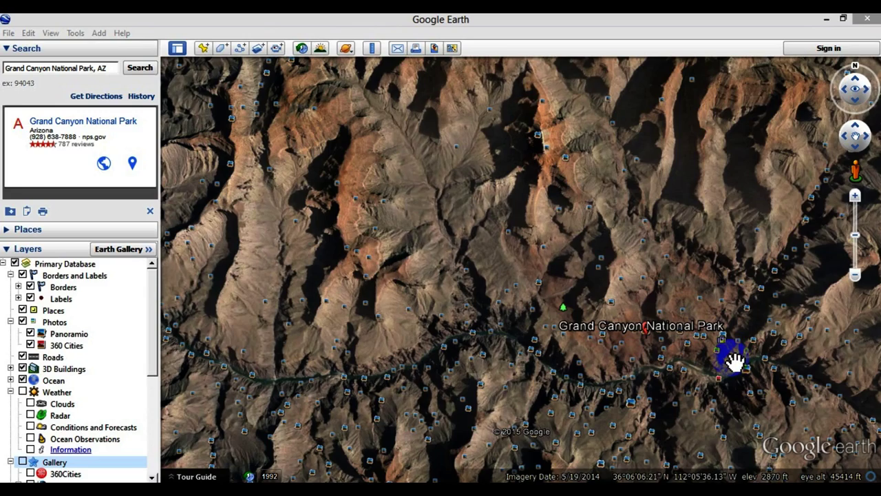
{"action": "left_click_drag", "start_coordinate": [735, 360], "coordinate": [628, 198]}
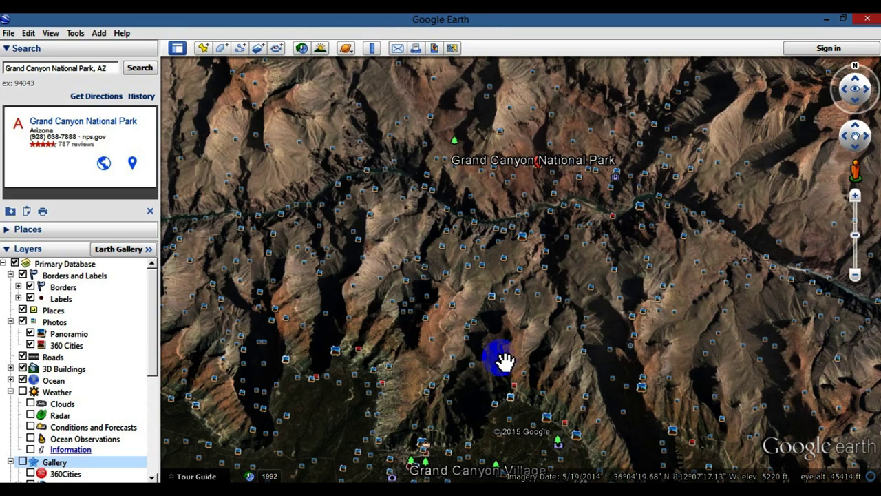
{"action": "left_click_drag", "start_coordinate": [501, 380], "coordinate": [513, 205]}
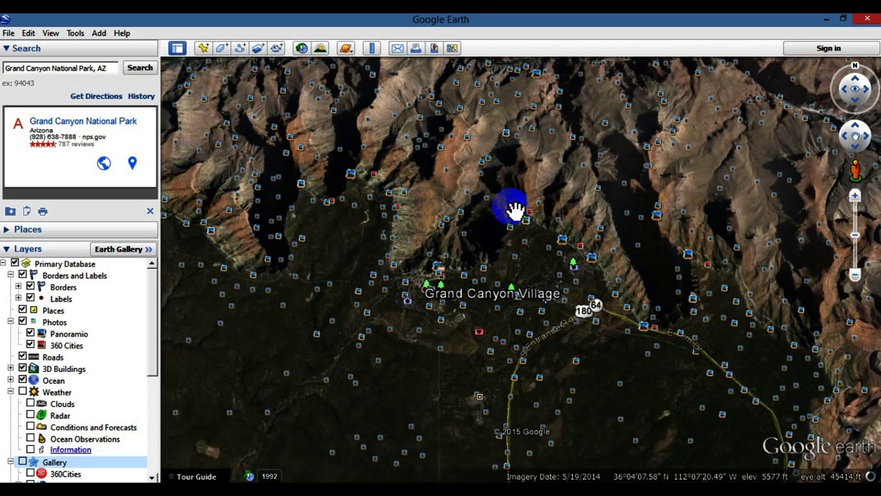
{"action": "double_click", "coordinate": [537, 230]}
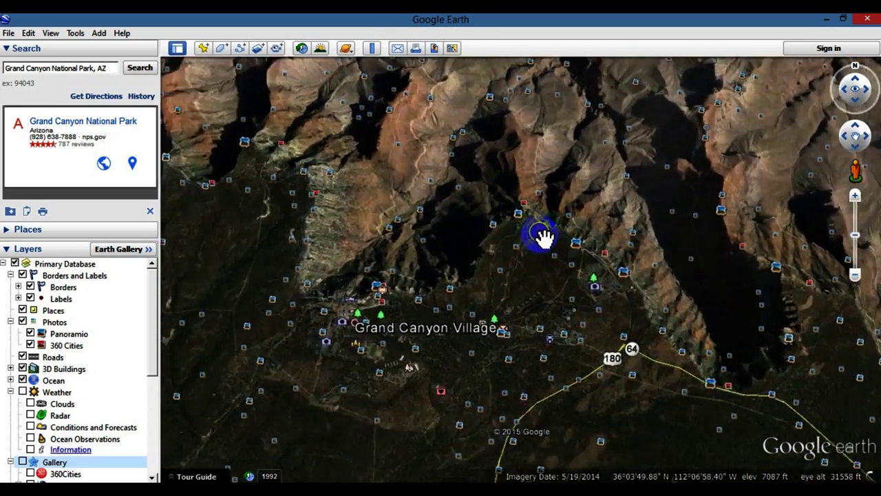
{"action": "double_click", "coordinate": [543, 236]}
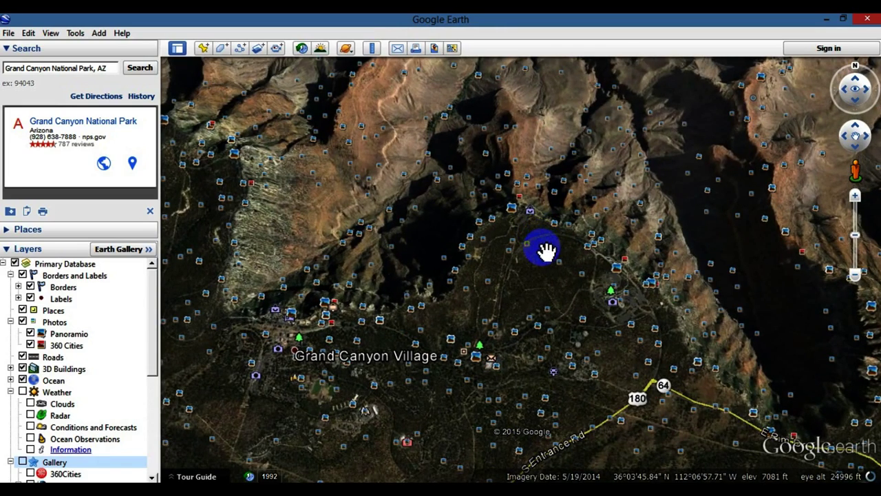
{"action": "left_click", "coordinate": [509, 207]}
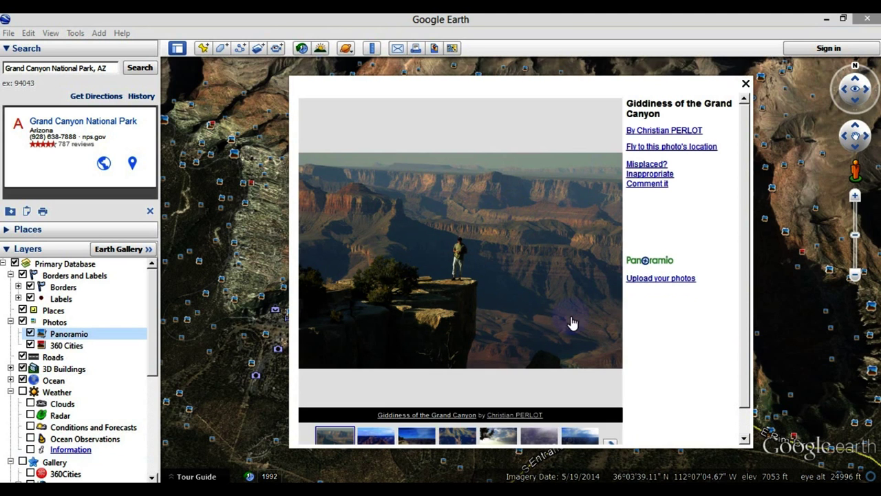
{"action": "scroll", "coordinate": [745, 179], "scroll_direction": "down", "scroll_amount": 1}
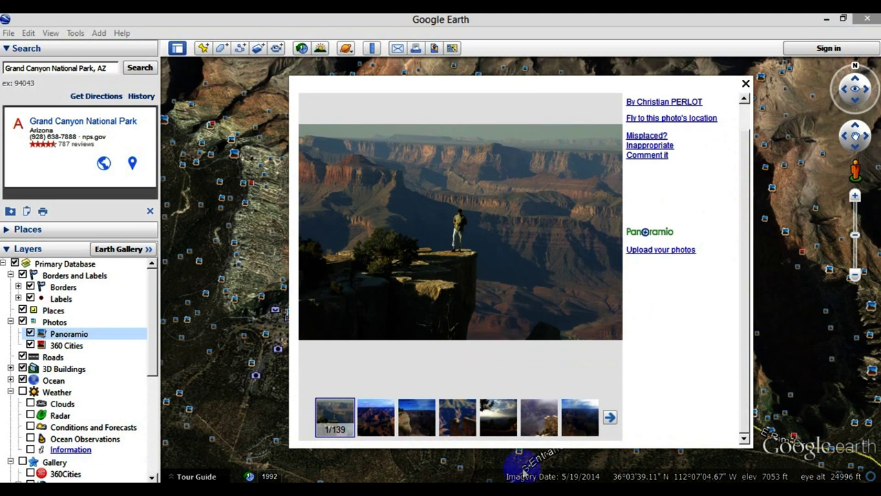
{"action": "left_click", "coordinate": [376, 433]}
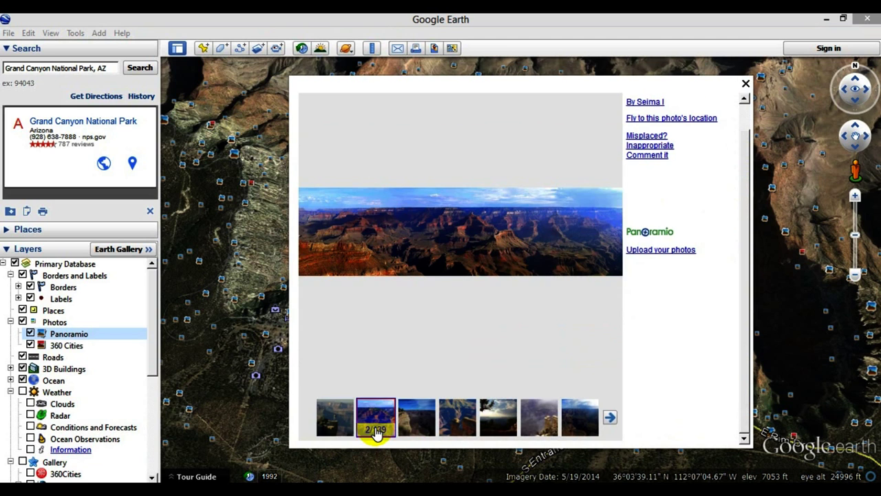
{"action": "left_click", "coordinate": [415, 421]}
{"action": "left_click", "coordinate": [466, 421]}
{"action": "left_click", "coordinate": [498, 418]}
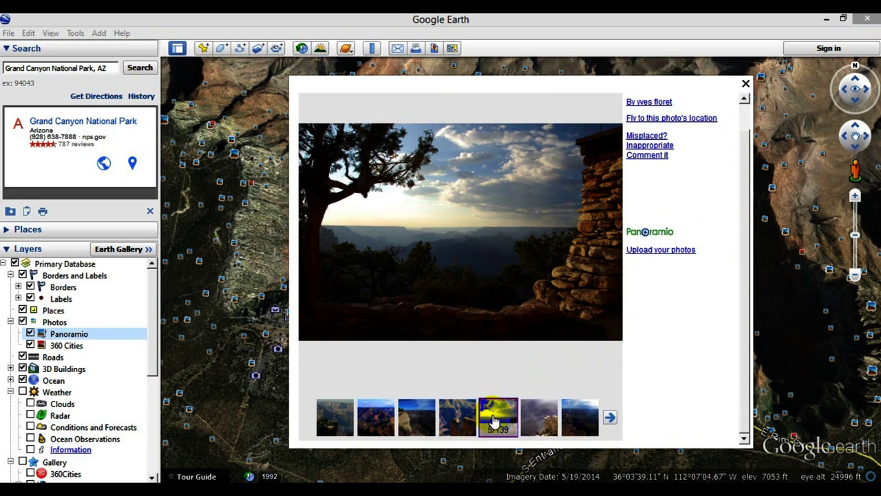
{"action": "left_click", "coordinate": [538, 423]}
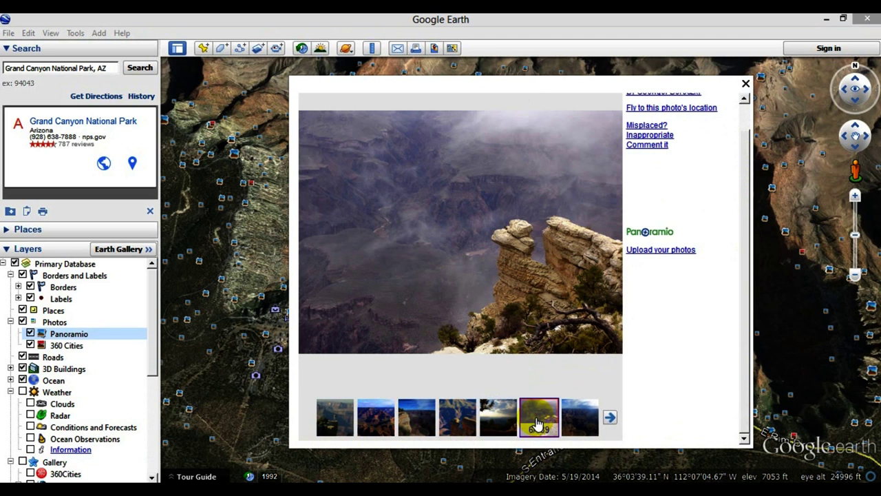
{"action": "left_click", "coordinate": [578, 418]}
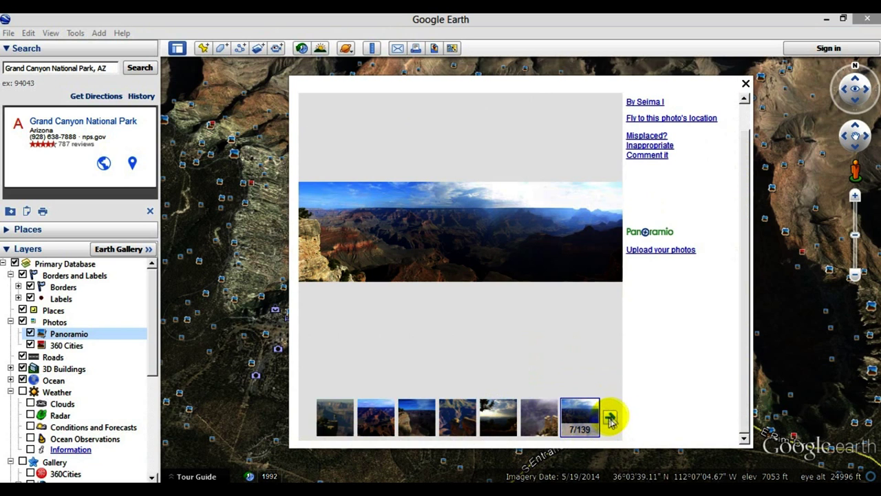
{"action": "left_click", "coordinate": [610, 418]}
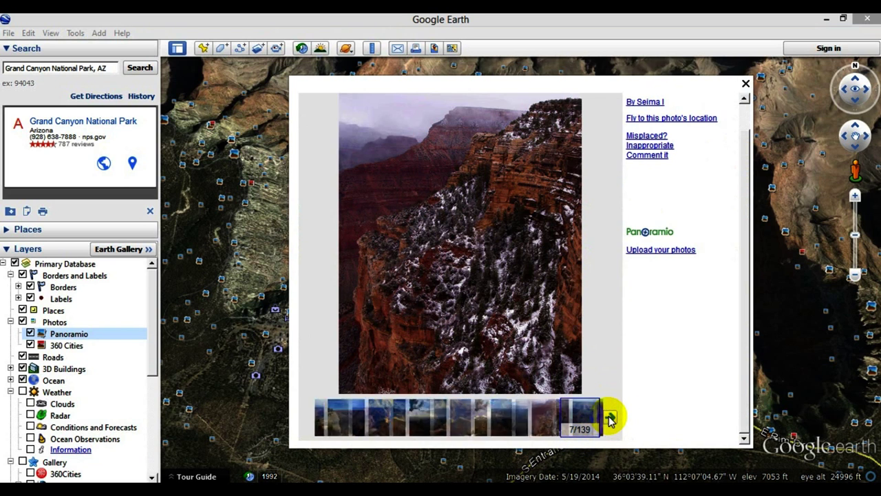
{"action": "left_click", "coordinate": [745, 86]}
Tilt down to the Colorado River, view the Colorado River Grand Canyon photo, then close it
{"action": "mouse_move", "coordinate": [448, 305]}
{"action": "right_mouse_down"}
{"action": "mouse_move", "coordinate": [448, 236]}
{"action": "mouse_move", "coordinate": [502, 324]}
{"action": "mouse_move", "coordinate": [500, 412]}
{"action": "right_mouse_up"}
{"action": "mouse_move", "coordinate": [629, 157]}
{"action": "left_mouse_down"}
{"action": "mouse_move", "coordinate": [639, 250]}
{"action": "mouse_move", "coordinate": [571, 338]}
{"action": "mouse_move", "coordinate": [497, 367]}
{"action": "mouse_move", "coordinate": [517, 281]}
{"action": "mouse_move", "coordinate": [521, 295]}
{"action": "mouse_move", "coordinate": [699, 284]}
{"action": "left_mouse_up"}
{"action": "left_click", "coordinate": [711, 263]}
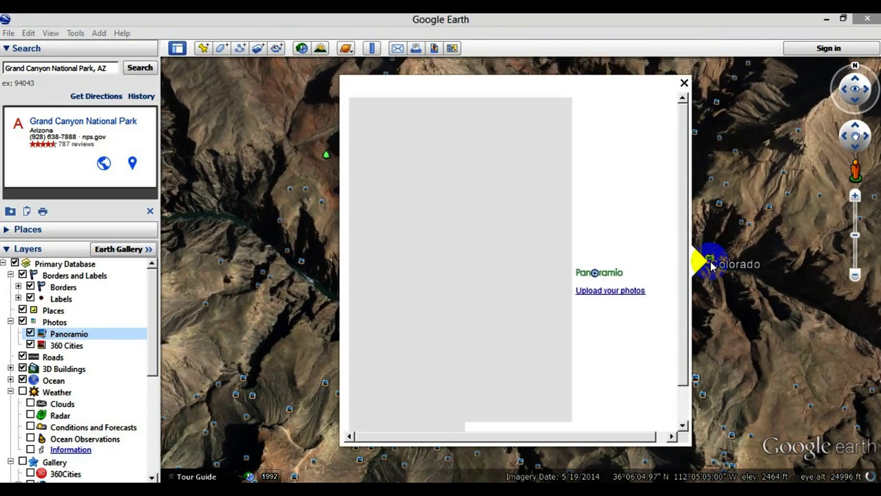
{"action": "left_click", "coordinate": [426, 430]}
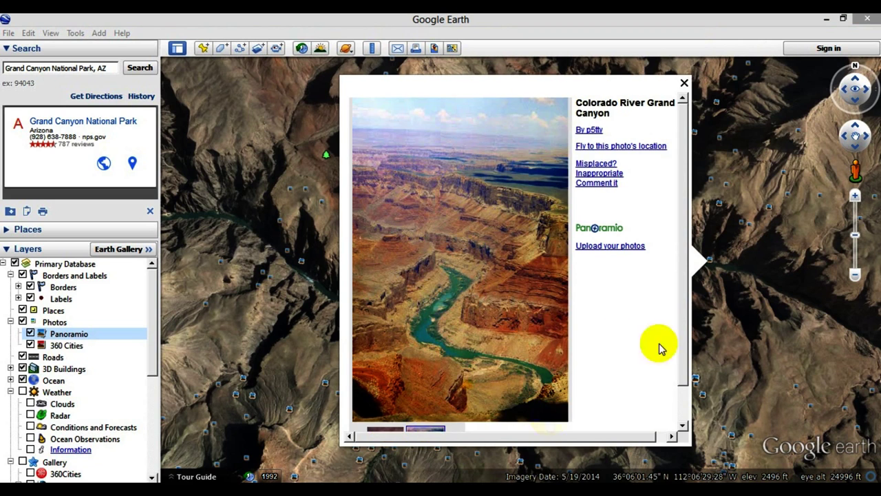
{"action": "left_click", "coordinate": [683, 84]}
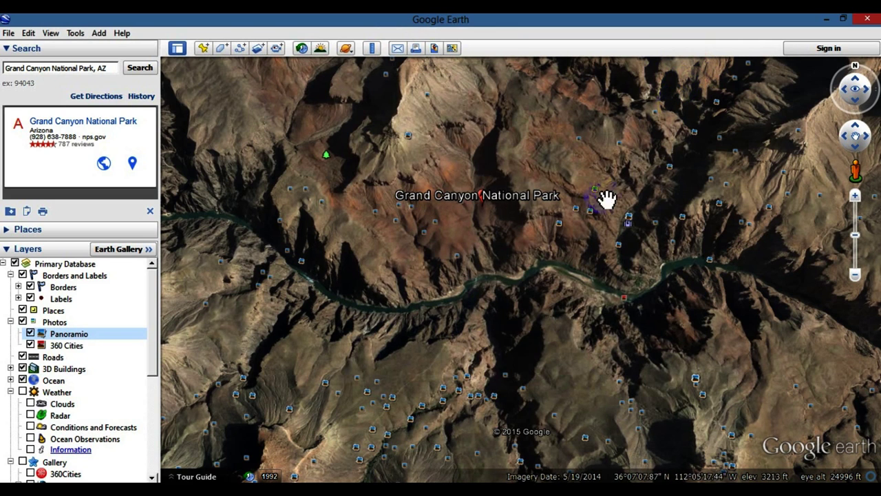
Open the 360 Cities Suspension Bridge placemark and enter its 360° panorama
{"action": "left_click", "coordinate": [625, 303]}
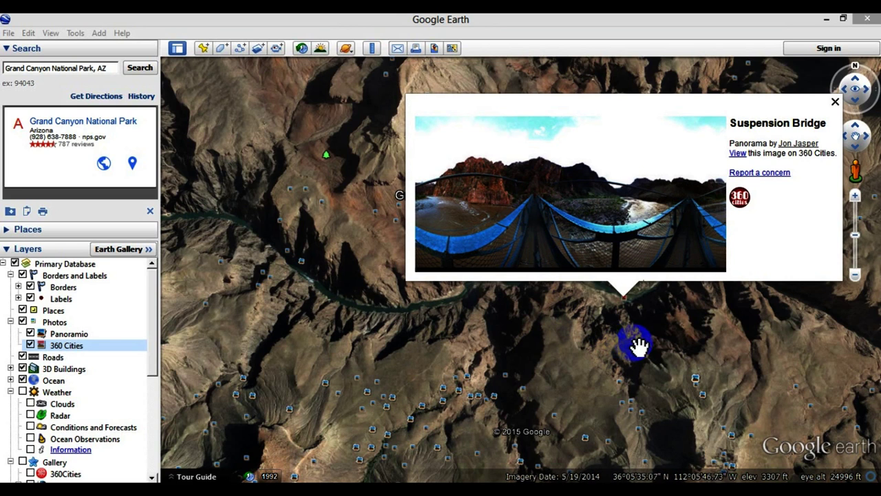
{"action": "left_click", "coordinate": [570, 196]}
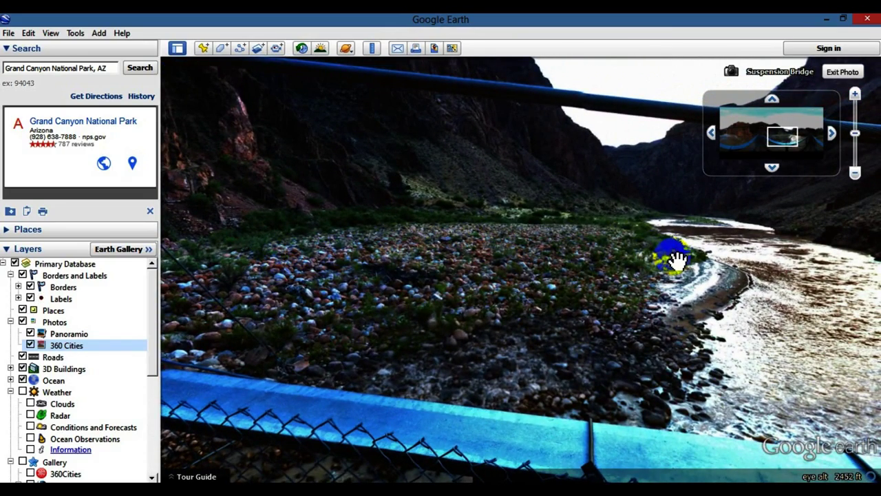
Look around the Suspension Bridge panorama at river, cliffs and bridge, ending on the rocky riverbank
{"action": "left_click_drag", "start_coordinate": [669, 261], "coordinate": [592, 252]}
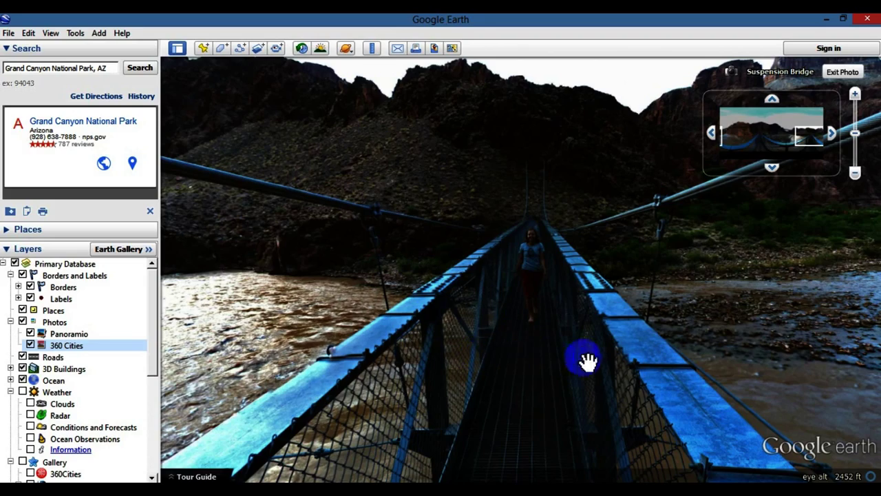
{"action": "left_click_drag", "start_coordinate": [712, 265], "coordinate": [370, 228]}
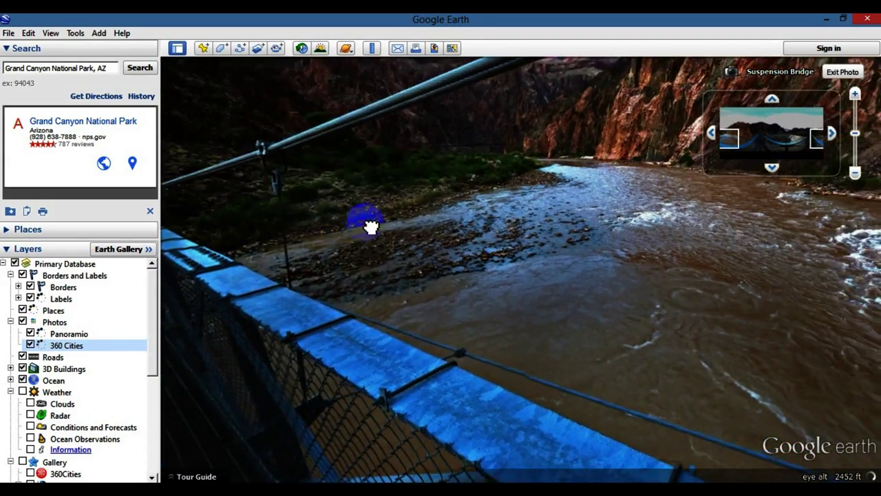
{"action": "left_click_drag", "start_coordinate": [657, 258], "coordinate": [538, 344]}
{"action": "left_click_drag", "start_coordinate": [444, 249], "coordinate": [497, 288]}
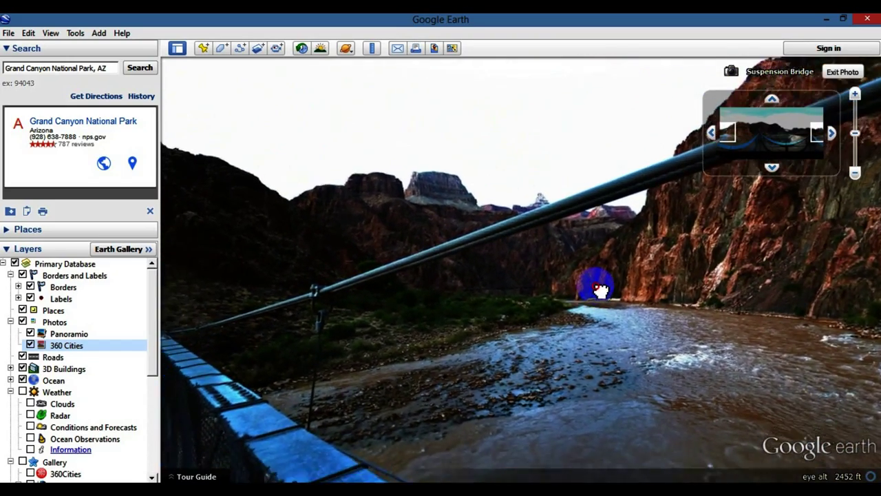
{"action": "left_click_drag", "start_coordinate": [600, 265], "coordinate": [603, 235]}
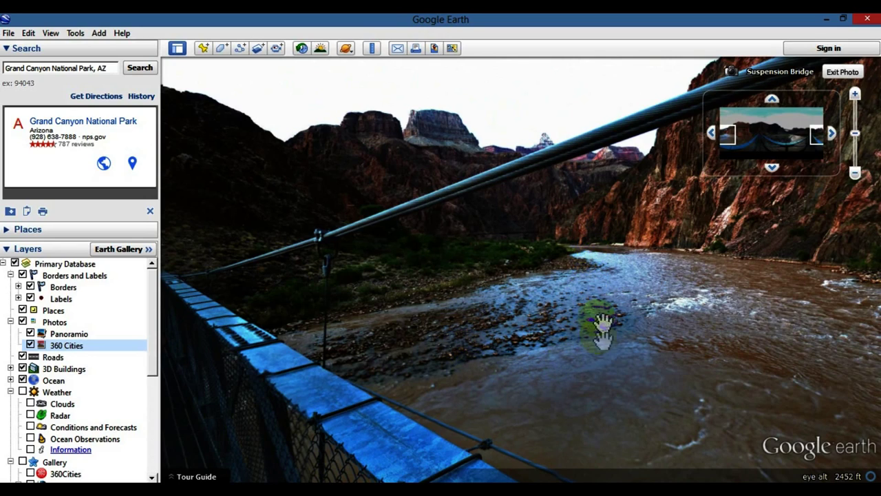
{"action": "left_click_drag", "start_coordinate": [687, 344], "coordinate": [495, 361]}
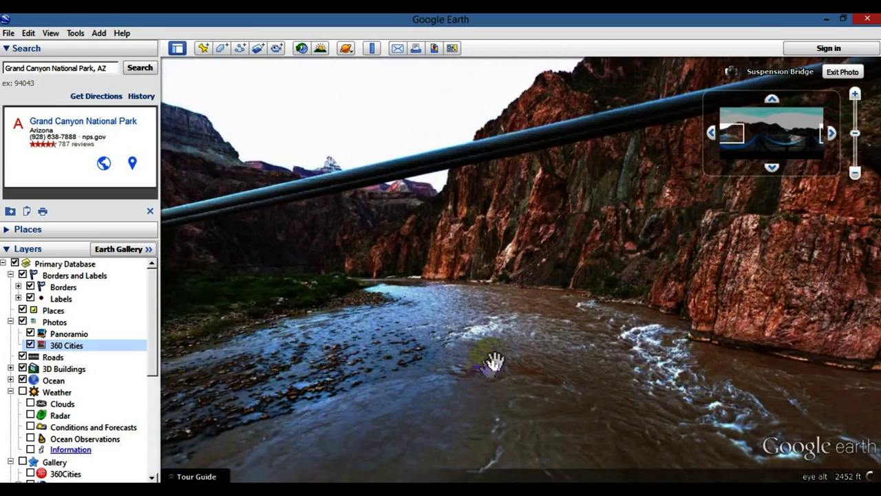
{"action": "left_click_drag", "start_coordinate": [625, 234], "coordinate": [380, 325]}
{"action": "left_click_drag", "start_coordinate": [712, 390], "coordinate": [371, 332]}
{"action": "left_click_drag", "start_coordinate": [598, 353], "coordinate": [404, 309]}
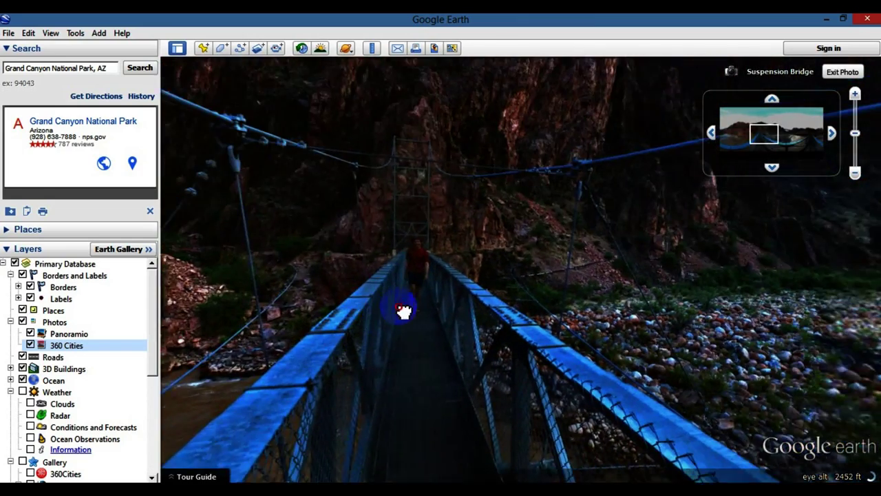
{"action": "left_click_drag", "start_coordinate": [759, 317], "coordinate": [530, 290]}
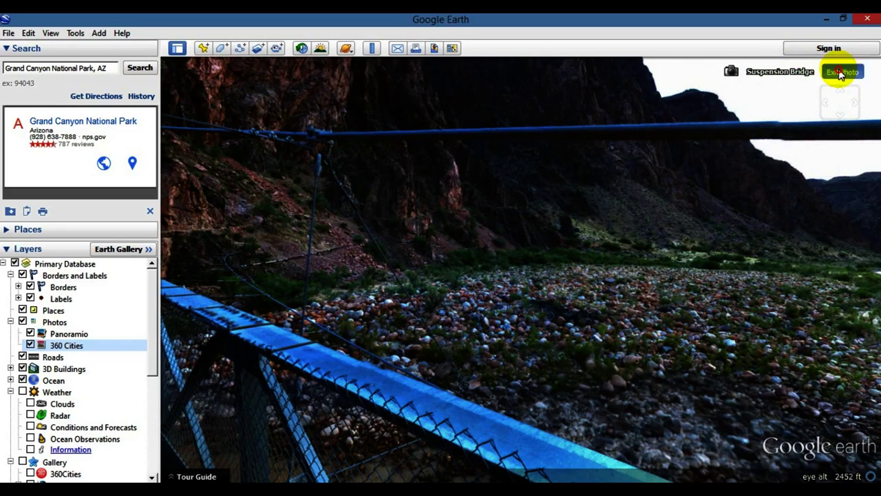
Exit the 360° photo, view two Panoramio photos near the bridge, then close the balloon
{"action": "left_click", "coordinate": [841, 73]}
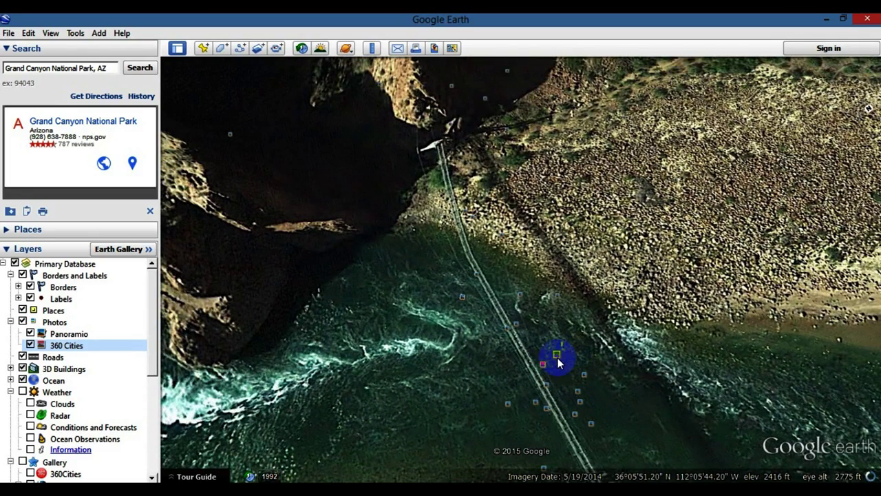
{"action": "left_click", "coordinate": [559, 363]}
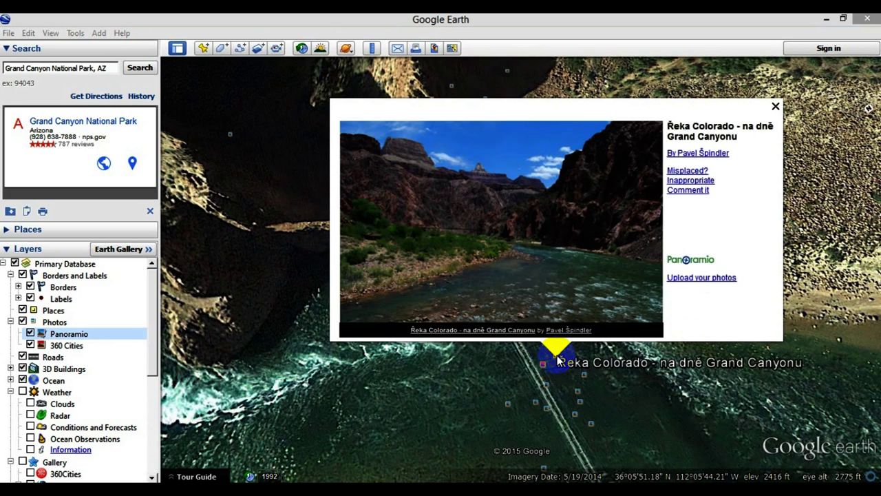
{"action": "left_click", "coordinate": [580, 398]}
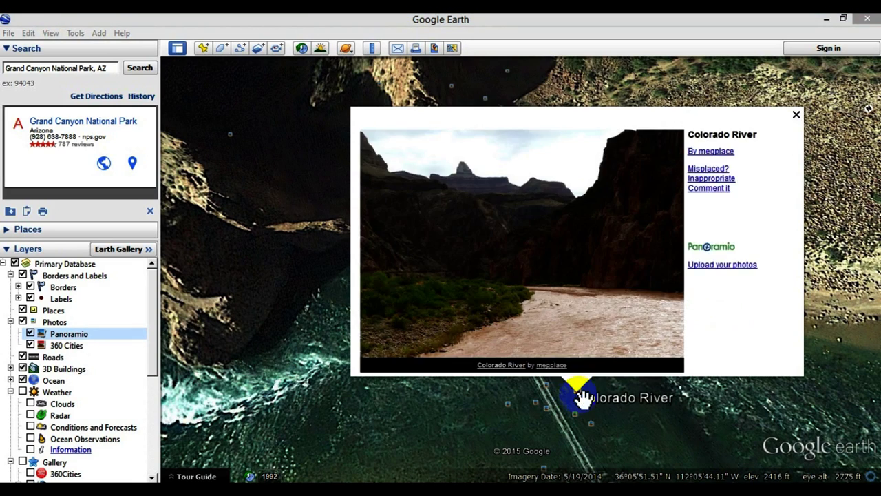
{"action": "left_click", "coordinate": [795, 117]}
{"action": "scroll", "coordinate": [633, 323], "scroll_direction": "down", "scroll_amount": 3}
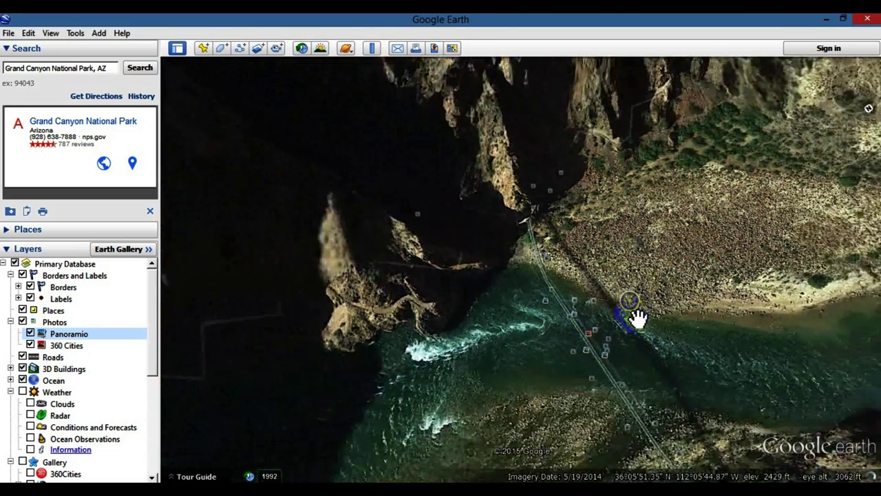
Zoom out to about 16 mi and pan until North Rim and Grand Canyon Village both show
{"action": "scroll", "coordinate": [644, 311], "scroll_direction": "down", "scroll_amount": 3}
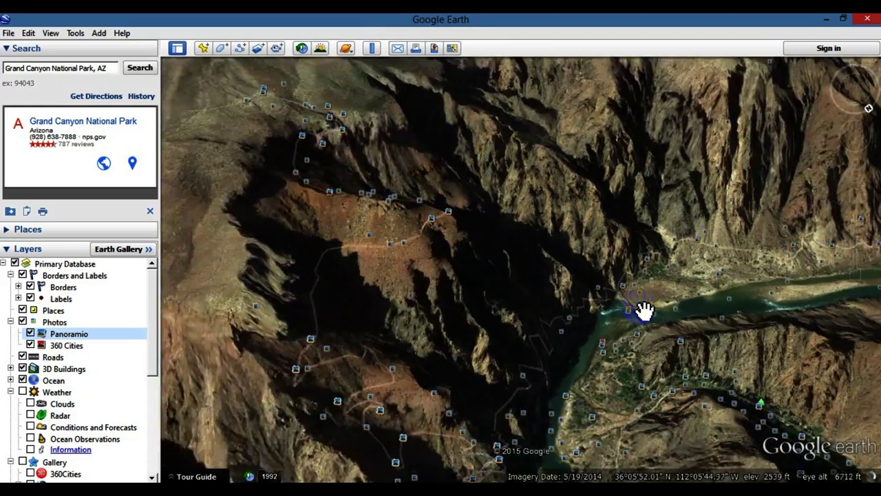
{"action": "left_click_drag", "start_coordinate": [759, 362], "coordinate": [613, 245]}
{"action": "scroll", "coordinate": [633, 250], "scroll_direction": "down", "scroll_amount": 3}
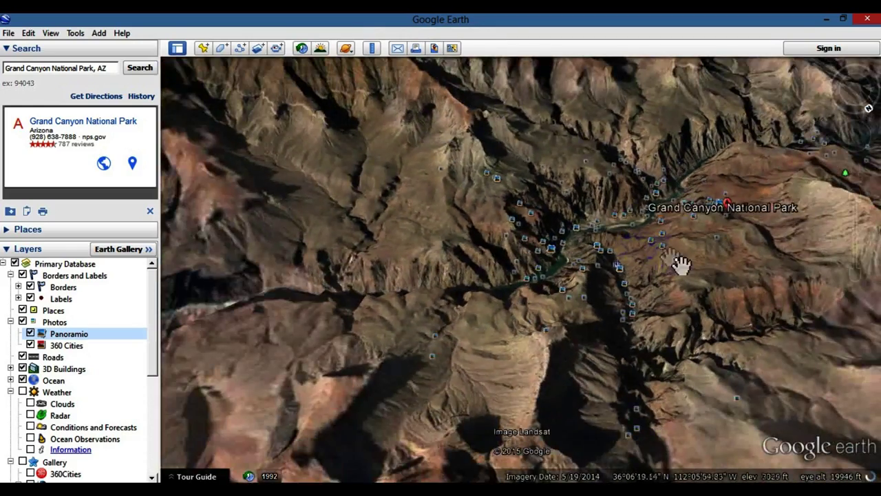
{"action": "scroll", "coordinate": [685, 267], "scroll_direction": "down", "scroll_amount": 3}
{"action": "scroll", "coordinate": [688, 269], "scroll_direction": "down", "scroll_amount": 3}
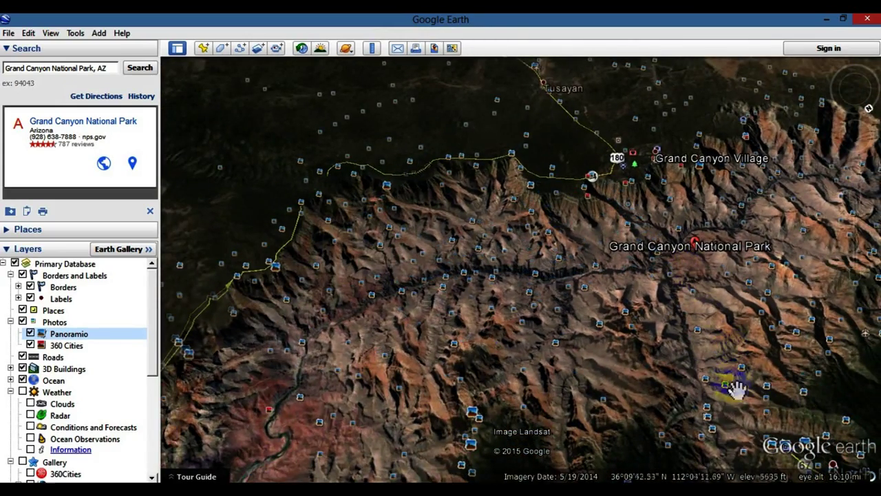
{"action": "mouse_move", "coordinate": [708, 363]}
{"action": "left_mouse_down"}
{"action": "mouse_move", "coordinate": [688, 374]}
{"action": "mouse_move", "coordinate": [599, 305]}
{"action": "mouse_move", "coordinate": [523, 198]}
{"action": "mouse_move", "coordinate": [534, 215]}
{"action": "left_mouse_up"}
{"action": "left_click_drag", "start_coordinate": [628, 277], "coordinate": [570, 364]}
{"action": "left_click_drag", "start_coordinate": [596, 128], "coordinate": [598, 143]}
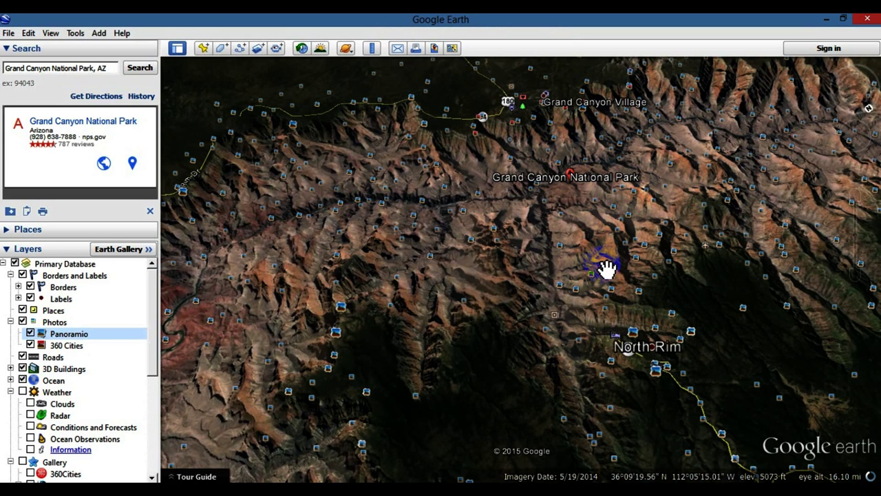
{"action": "mouse_move", "coordinate": [859, 117]}
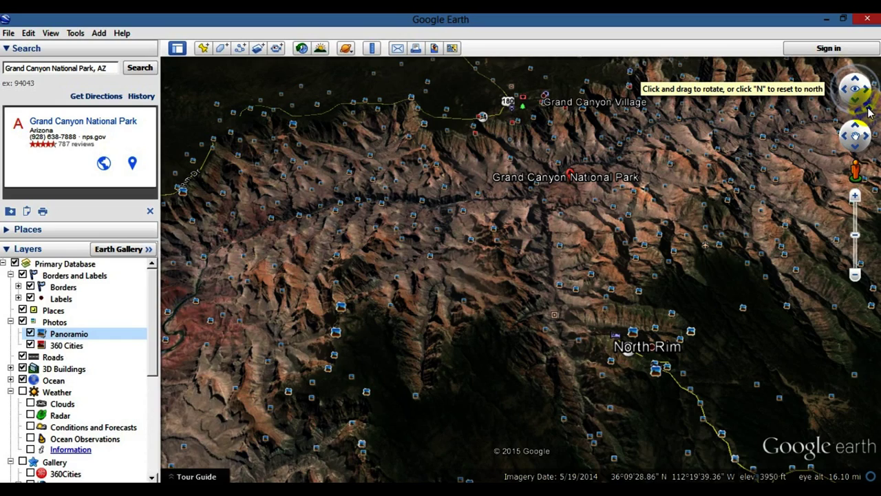
Rotate the map so North Rim is at the top, and tilt and turn the canyon view
{"action": "left_click_drag", "start_coordinate": [874, 100], "coordinate": [851, 64]}
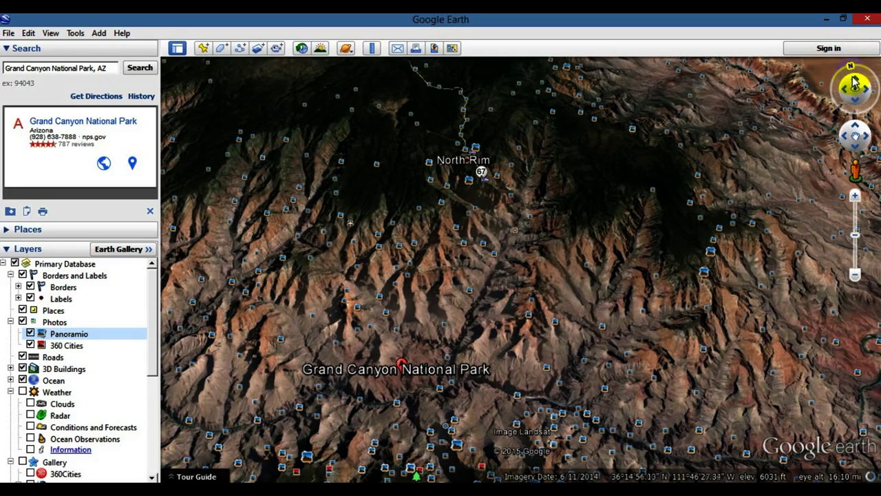
{"action": "left_click_drag", "start_coordinate": [857, 84], "coordinate": [857, 84]}
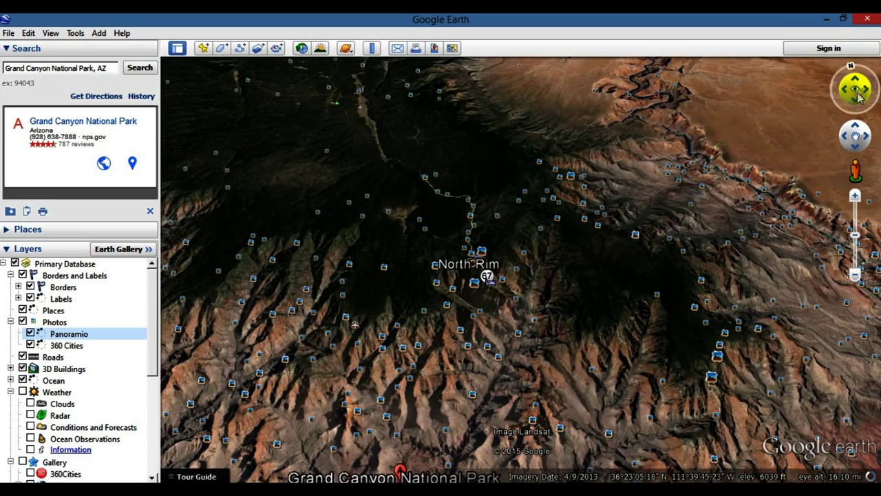
{"action": "left_click_drag", "start_coordinate": [854, 104], "coordinate": [856, 104]}
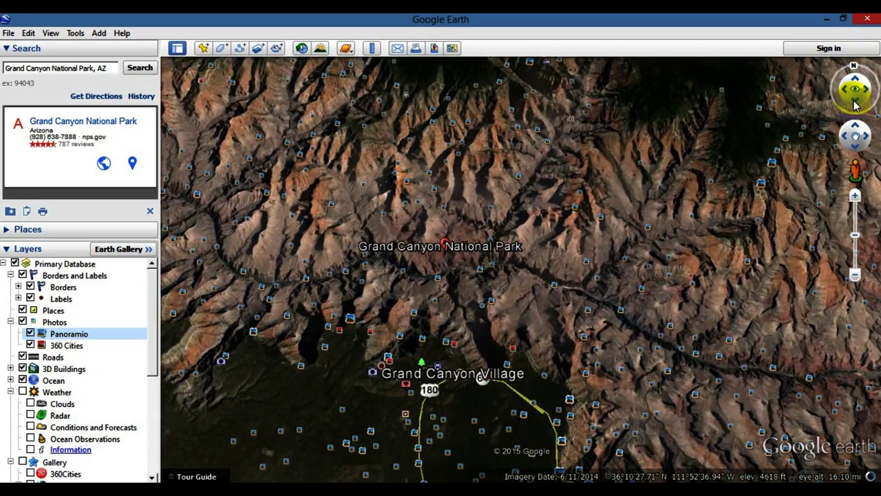
{"action": "left_click_drag", "start_coordinate": [844, 93], "coordinate": [863, 99]}
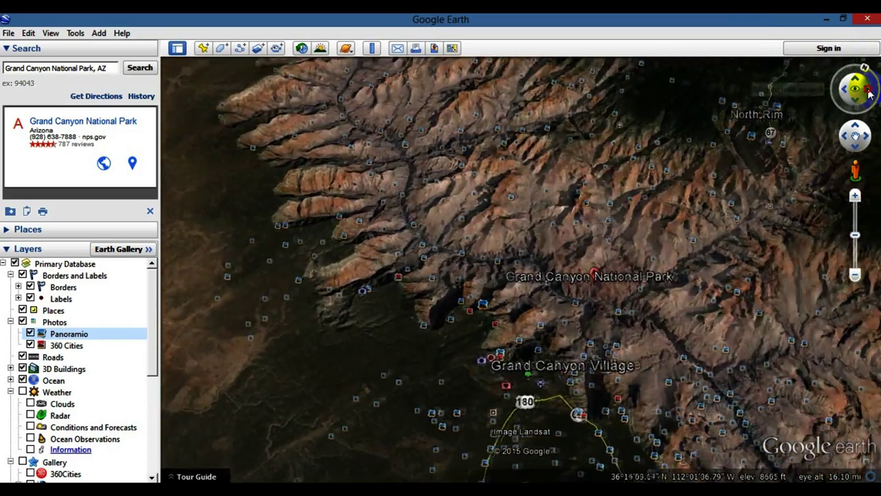
{"action": "left_click_drag", "start_coordinate": [869, 94], "coordinate": [869, 94]}
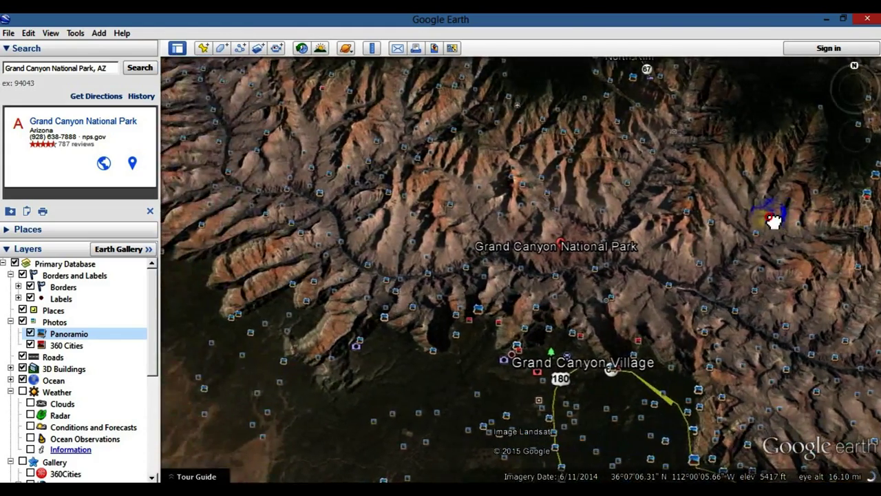
Pan the terrain past the national park and village to center North Rim
{"action": "left_click_drag", "start_coordinate": [773, 220], "coordinate": [706, 191]}
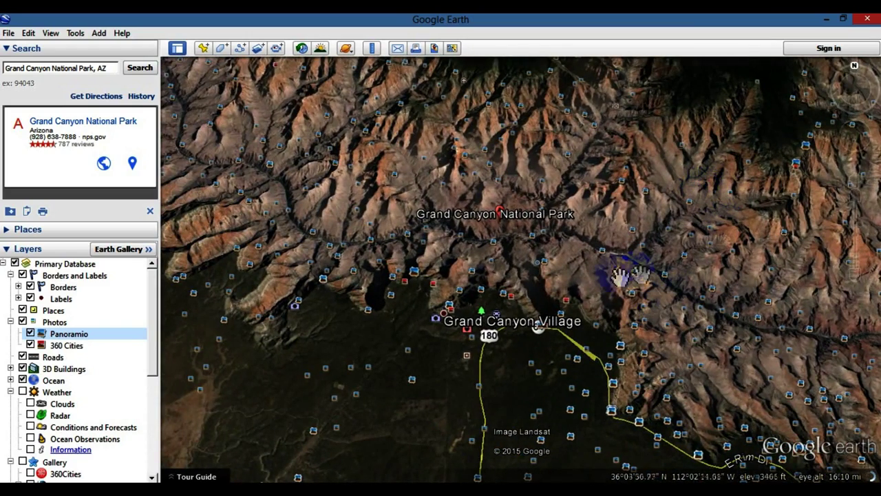
{"action": "left_click_drag", "start_coordinate": [617, 171], "coordinate": [596, 363]}
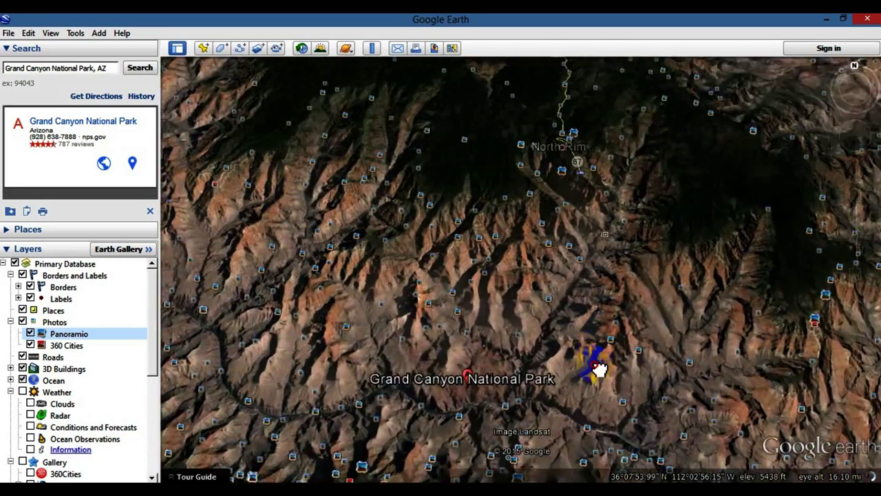
{"action": "left_click_drag", "start_coordinate": [626, 250], "coordinate": [628, 299]}
Zoom in on North Rim and drop the Street View Pegman onto the nearby highway
{"action": "scroll", "coordinate": [628, 300], "scroll_direction": "up", "scroll_amount": 3}
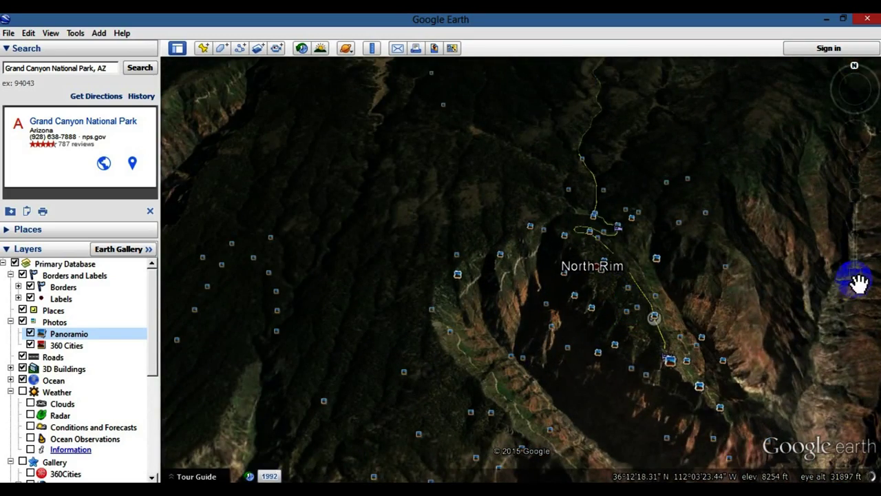
{"action": "mouse_move", "coordinate": [853, 174]}
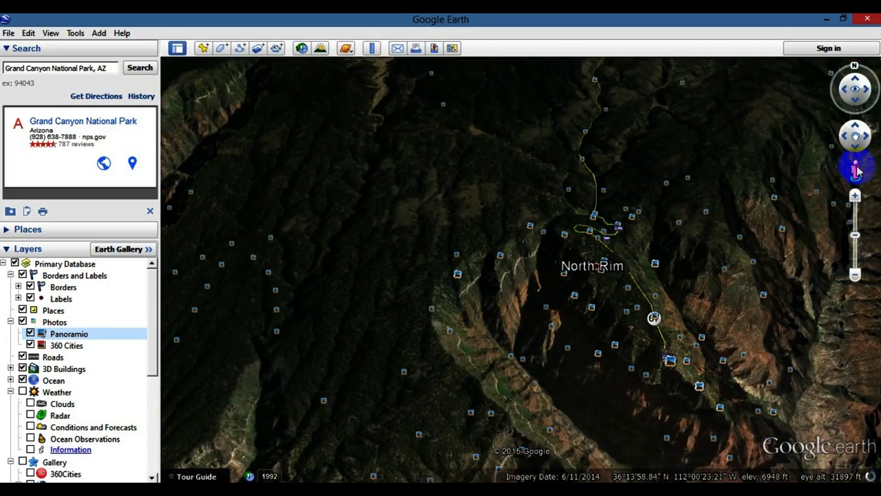
{"action": "left_click_drag", "start_coordinate": [855, 172], "coordinate": [832, 180]}
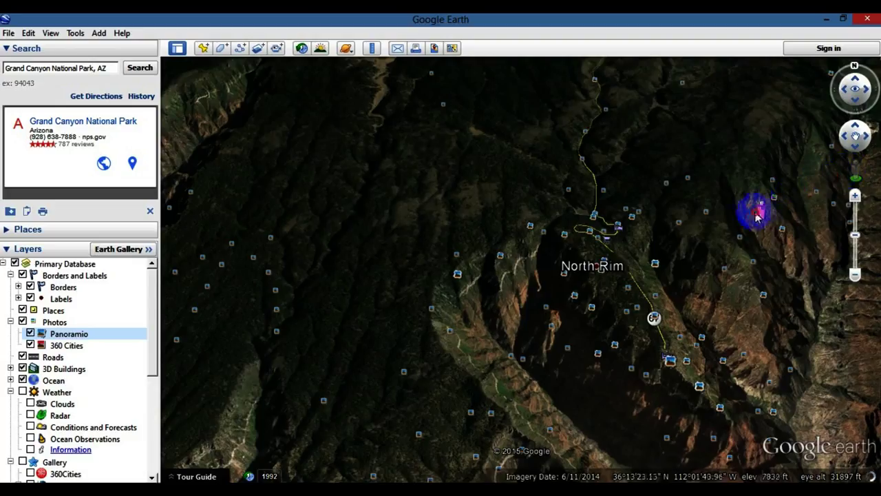
{"action": "left_click_drag", "start_coordinate": [727, 242], "coordinate": [708, 268]}
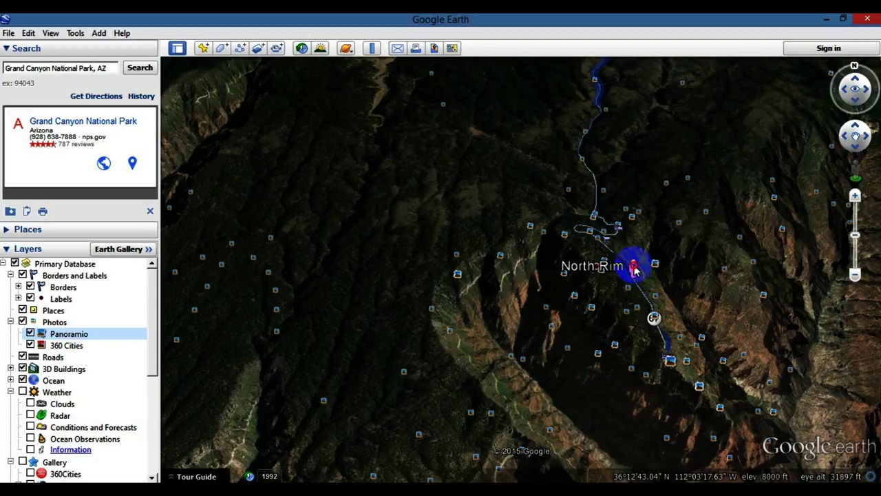
Enter Street View on the North Rim road, look around, and jump further along
{"action": "double_click", "coordinate": [634, 268]}
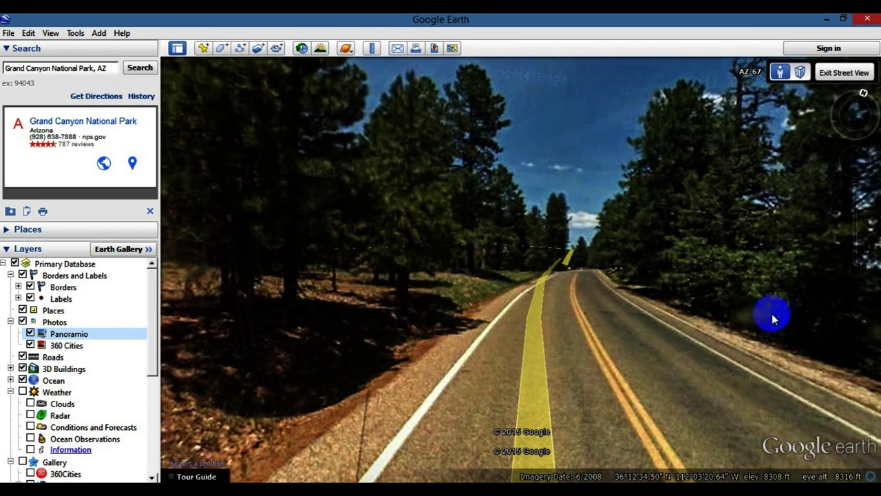
{"action": "left_click_drag", "start_coordinate": [754, 325], "coordinate": [338, 313]}
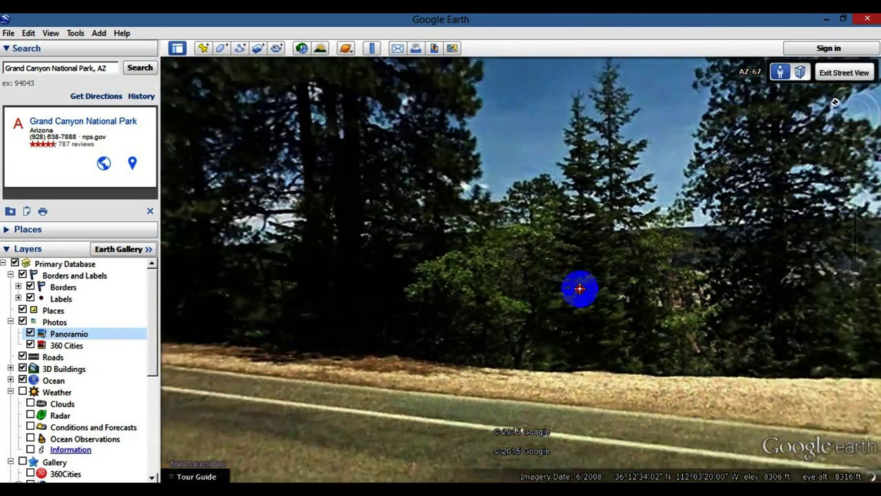
{"action": "double_click", "coordinate": [423, 295]}
{"action": "left_click_drag", "start_coordinate": [728, 282], "coordinate": [348, 279]}
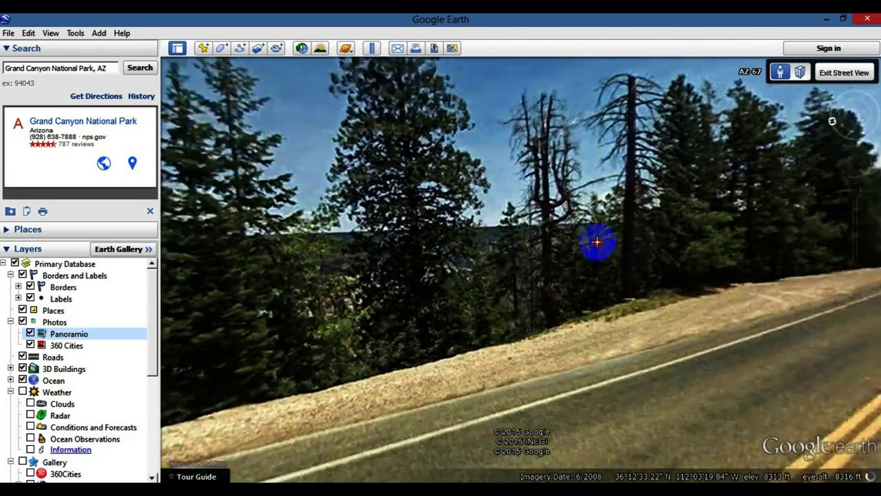
Move forward along AZ-67 and turn past the tree line to face down the road
{"action": "left_click", "coordinate": [536, 314]}
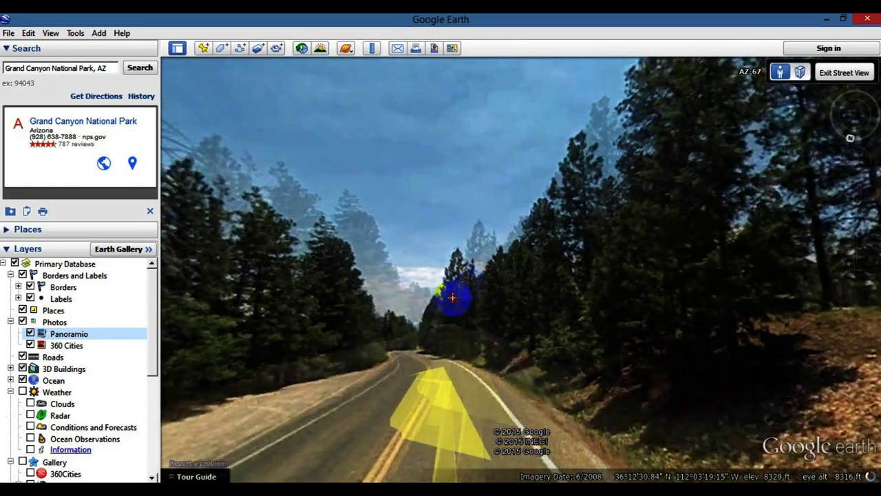
{"action": "left_click_drag", "start_coordinate": [453, 297], "coordinate": [604, 222]}
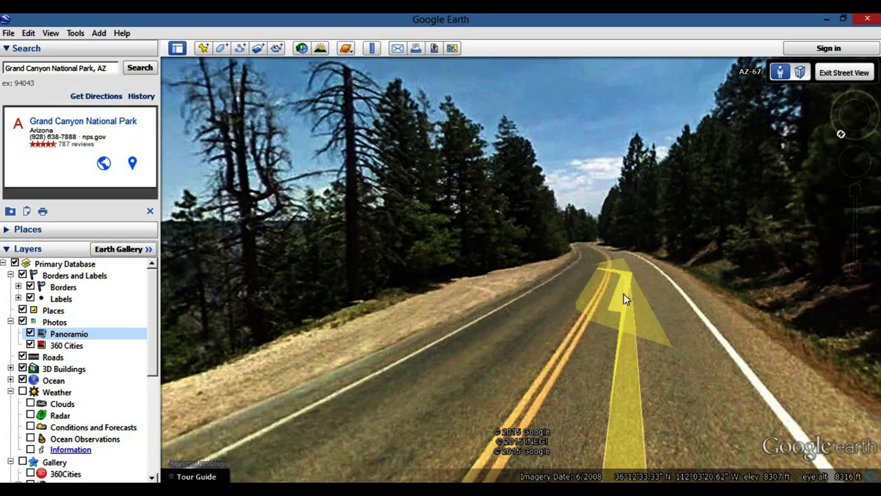
{"action": "left_click_drag", "start_coordinate": [525, 291], "coordinate": [712, 220]}
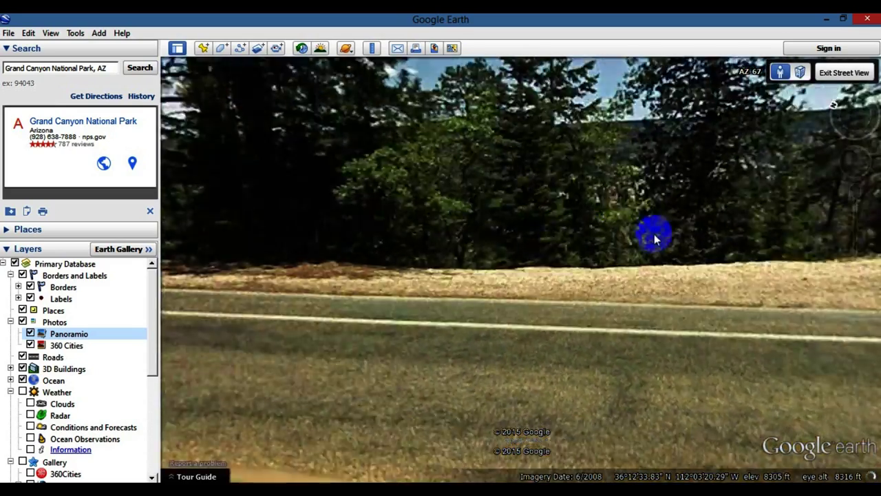
{"action": "left_click_drag", "start_coordinate": [653, 233], "coordinate": [357, 228]}
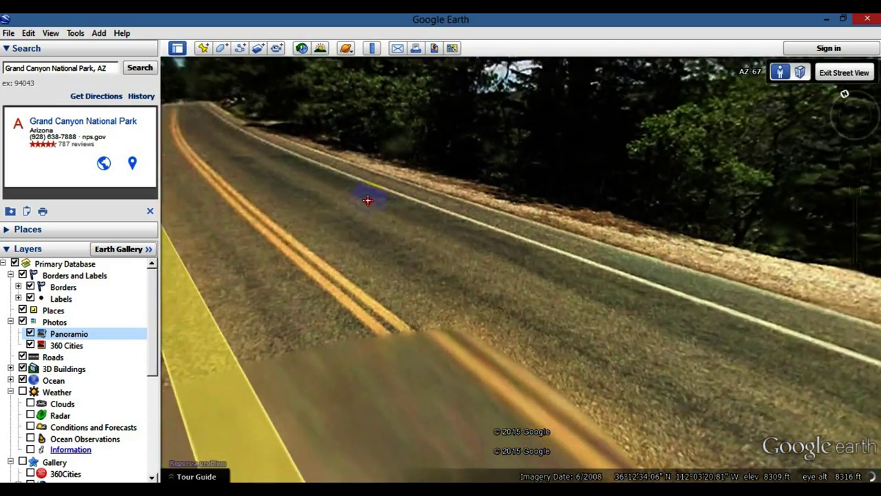
Advance seven panoramas forward along AZ-67
{"action": "left_click", "coordinate": [365, 196]}
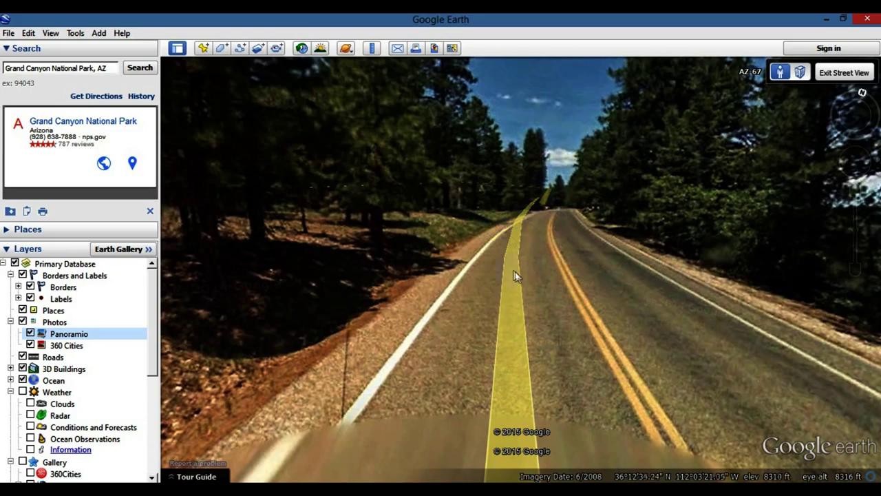
{"action": "left_click", "coordinate": [515, 242]}
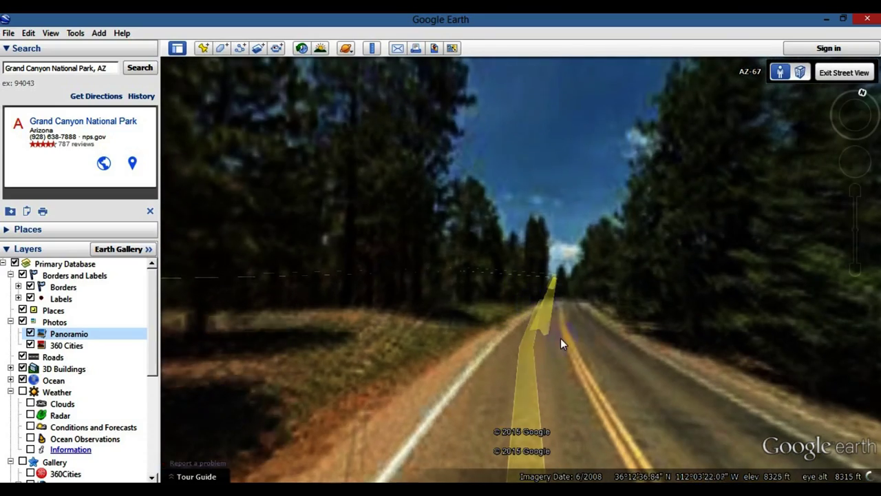
{"action": "left_click", "coordinate": [547, 309]}
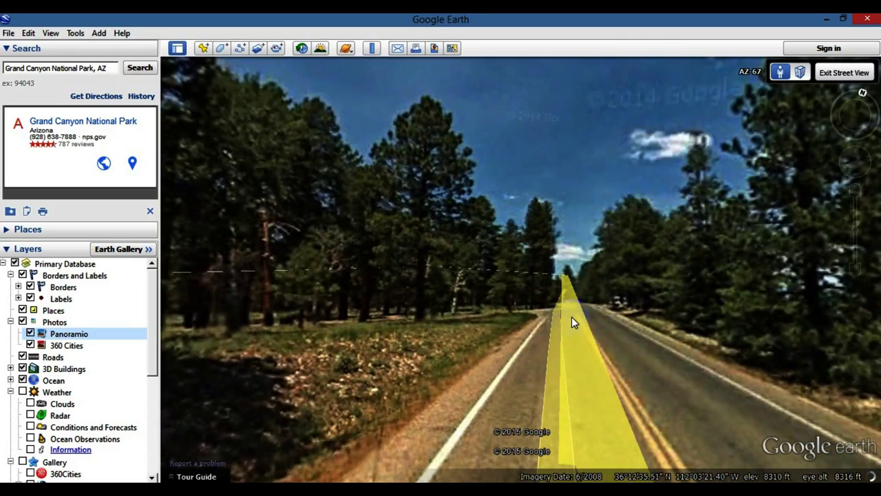
{"action": "left_click", "coordinate": [571, 317]}
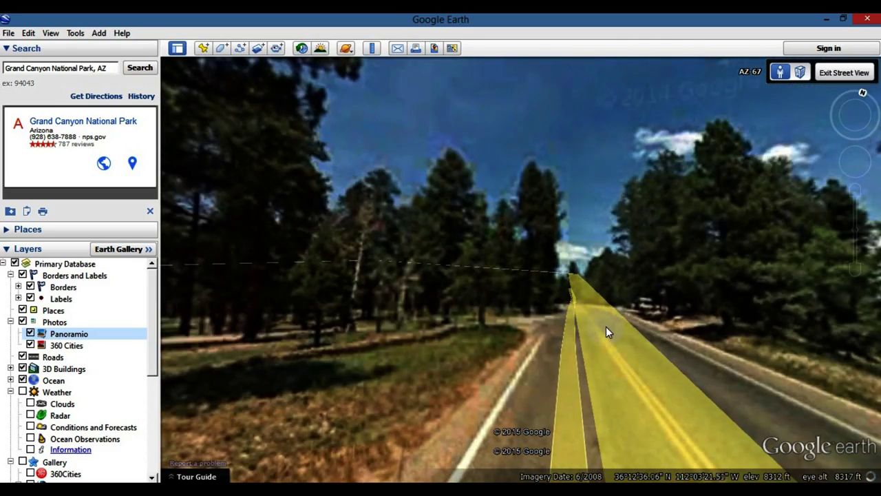
{"action": "left_click", "coordinate": [606, 327]}
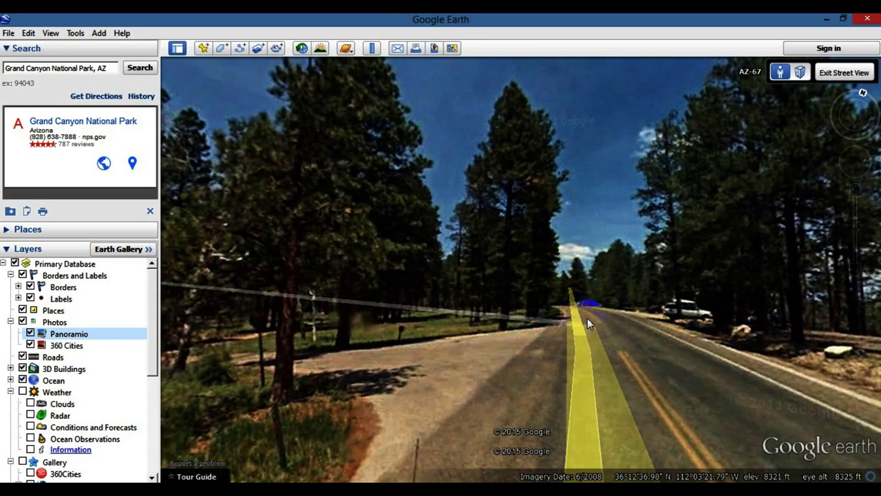
{"action": "left_click", "coordinate": [577, 332]}
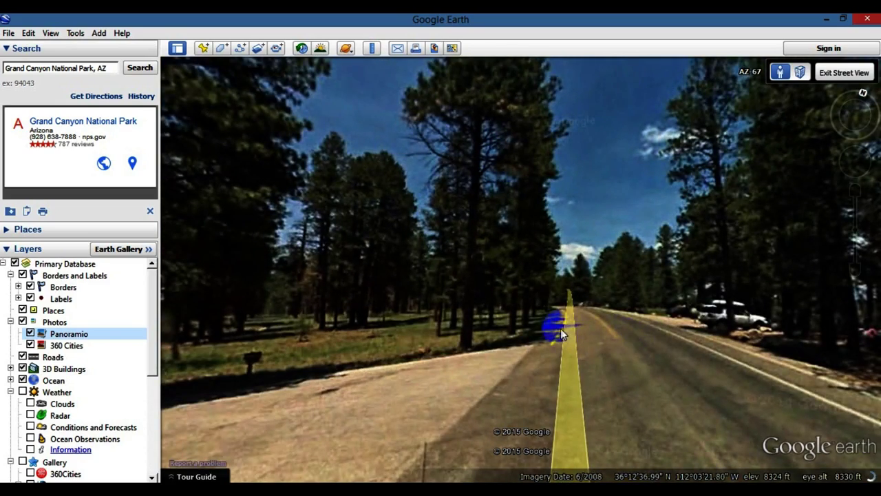
{"action": "left_click", "coordinate": [567, 324]}
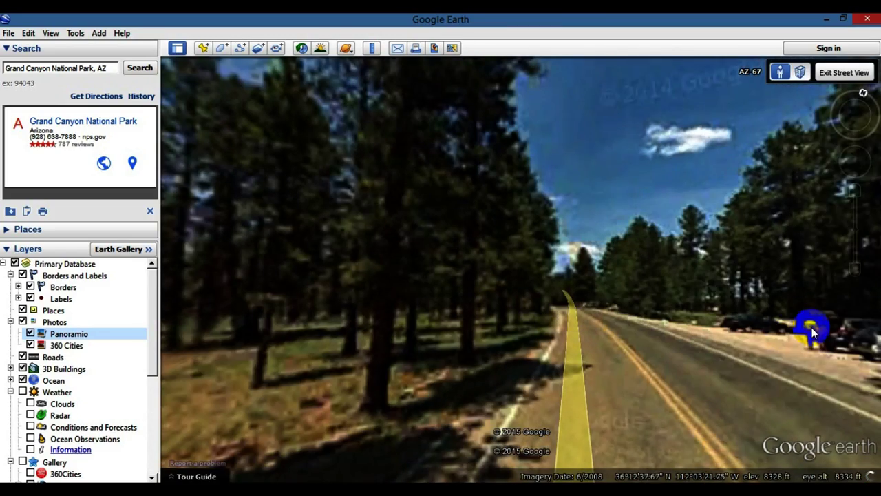
Turn the view past the parked cars and advance two more panoramas
{"action": "left_click_drag", "start_coordinate": [816, 333], "coordinate": [446, 339]}
{"action": "left_click_drag", "start_coordinate": [674, 371], "coordinate": [379, 358]}
{"action": "left_click", "coordinate": [678, 352]}
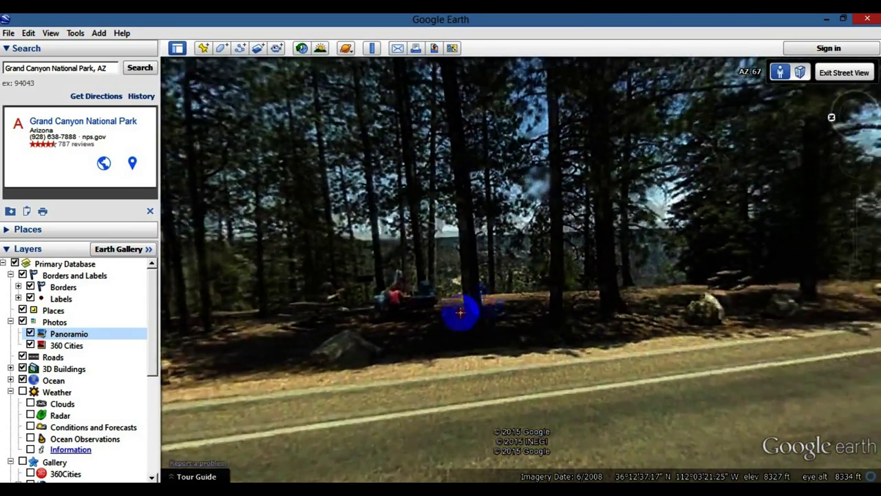
{"action": "left_click", "coordinate": [461, 311]}
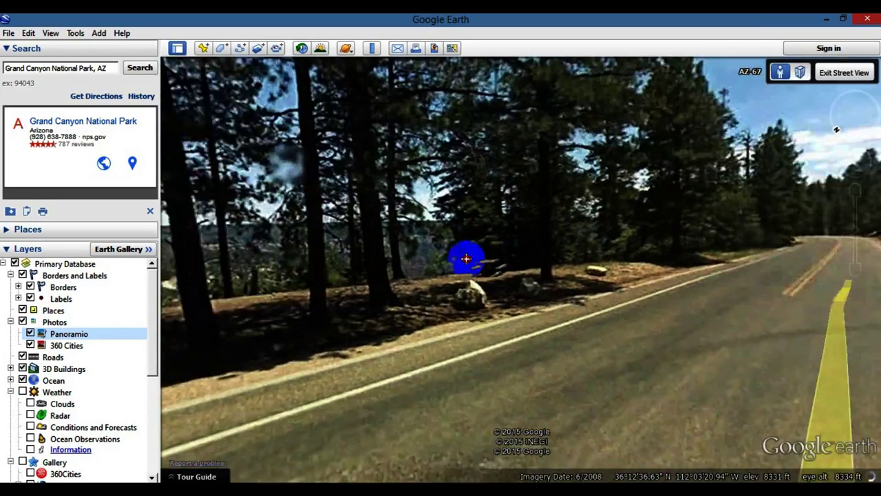
Look down the road and at the roadside trees, then tilt the view toward the sky
{"action": "left_click_drag", "start_coordinate": [466, 258], "coordinate": [330, 295]}
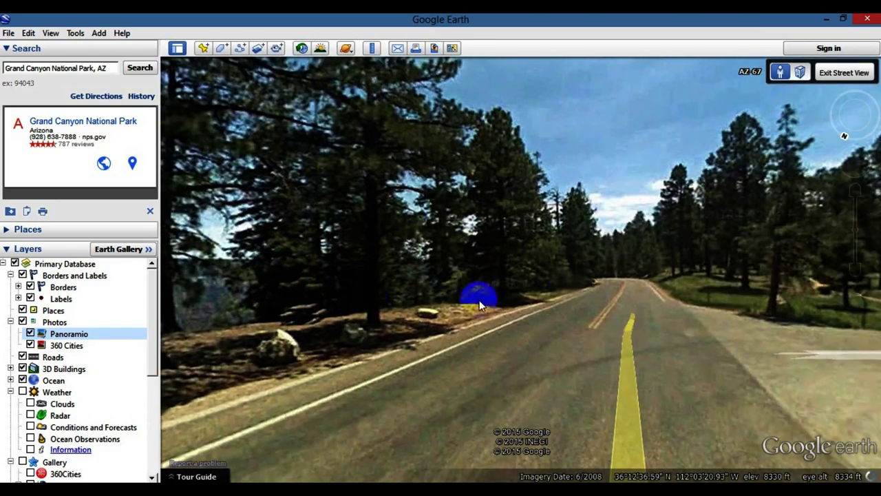
{"action": "left_click_drag", "start_coordinate": [741, 272], "coordinate": [382, 287]}
{"action": "mouse_move", "coordinate": [767, 301]}
{"action": "left_mouse_down"}
{"action": "mouse_move", "coordinate": [689, 266]}
{"action": "mouse_move", "coordinate": [580, 262]}
{"action": "mouse_move", "coordinate": [428, 324]}
{"action": "mouse_move", "coordinate": [331, 271]}
{"action": "mouse_move", "coordinate": [660, 269]}
{"action": "mouse_move", "coordinate": [692, 138]}
{"action": "mouse_move", "coordinate": [686, 349]}
{"action": "mouse_move", "coordinate": [698, 407]}
{"action": "mouse_move", "coordinate": [696, 180]}
{"action": "mouse_move", "coordinate": [708, 87]}
{"action": "mouse_move", "coordinate": [642, 389]}
{"action": "mouse_move", "coordinate": [660, 226]}
{"action": "mouse_move", "coordinate": [517, 257]}
{"action": "mouse_move", "coordinate": [374, 258]}
{"action": "left_mouse_up"}
{"action": "left_click_drag", "start_coordinate": [671, 254], "coordinate": [742, 173]}
{"action": "left_click_drag", "start_coordinate": [663, 155], "coordinate": [666, 274]}
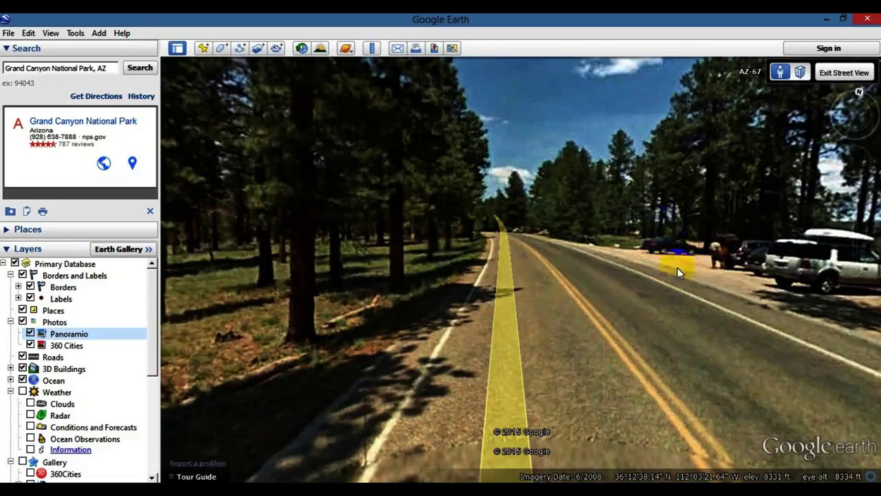
Exit Street View, returning to the aerial terrain view
{"action": "left_click", "coordinate": [837, 73]}
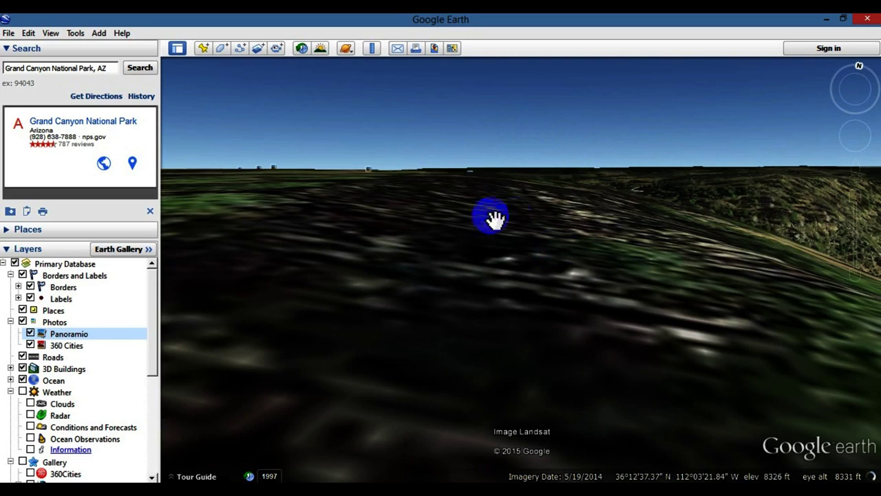
{"action": "left_click_drag", "start_coordinate": [502, 209], "coordinate": [507, 206]}
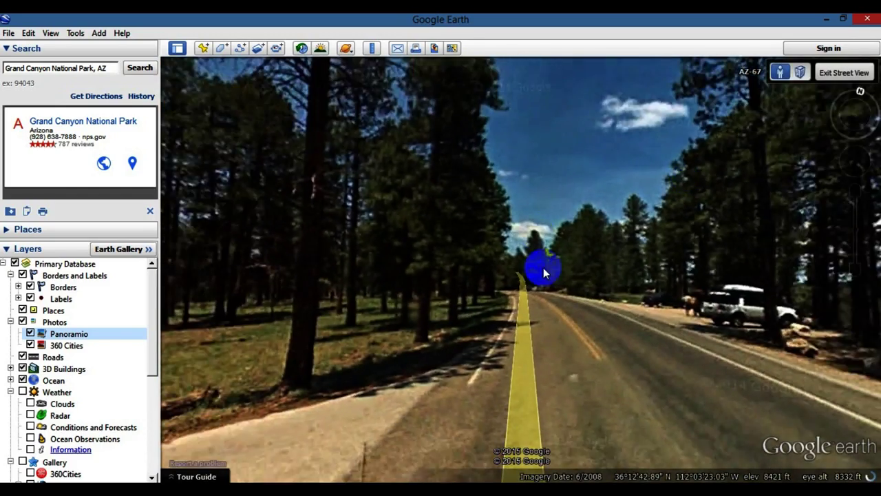
{"action": "left_click", "coordinate": [543, 268]}
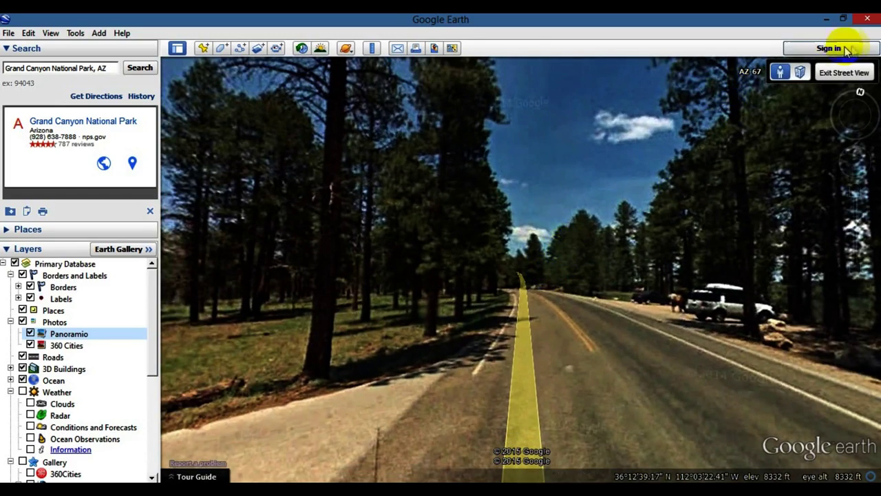
{"action": "left_click", "coordinate": [841, 73]}
Tilt the camera straight down onto the forest beside the road, about 10,702 ft
{"action": "mouse_move", "coordinate": [857, 101]}
{"action": "left_click_drag", "start_coordinate": [856, 103], "coordinate": [858, 104]}
{"action": "left_click_drag", "start_coordinate": [511, 263], "coordinate": [543, 247]}
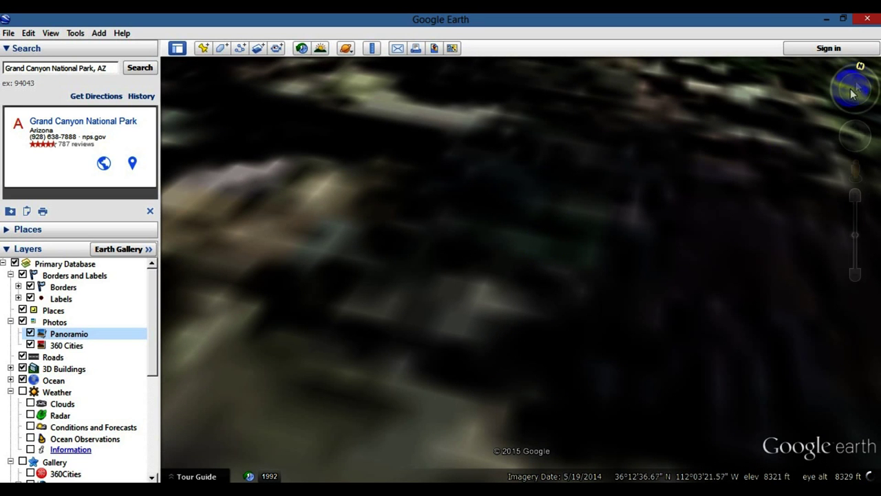
{"action": "left_click_drag", "start_coordinate": [856, 104], "coordinate": [857, 105]}
{"action": "left_click_drag", "start_coordinate": [448, 409], "coordinate": [453, 399]}
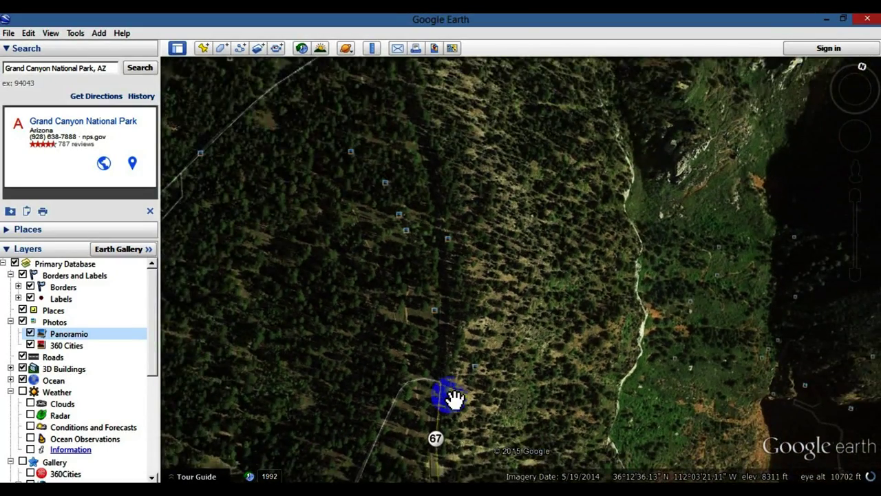
Pan east to the canyon edge, view the Panoramio photo of red cliffs, then close it
{"action": "mouse_move", "coordinate": [465, 263]}
{"action": "left_mouse_down"}
{"action": "mouse_move", "coordinate": [577, 358]}
{"action": "mouse_move", "coordinate": [537, 231]}
{"action": "mouse_move", "coordinate": [564, 315]}
{"action": "mouse_move", "coordinate": [463, 386]}
{"action": "mouse_move", "coordinate": [494, 332]}
{"action": "left_mouse_up"}
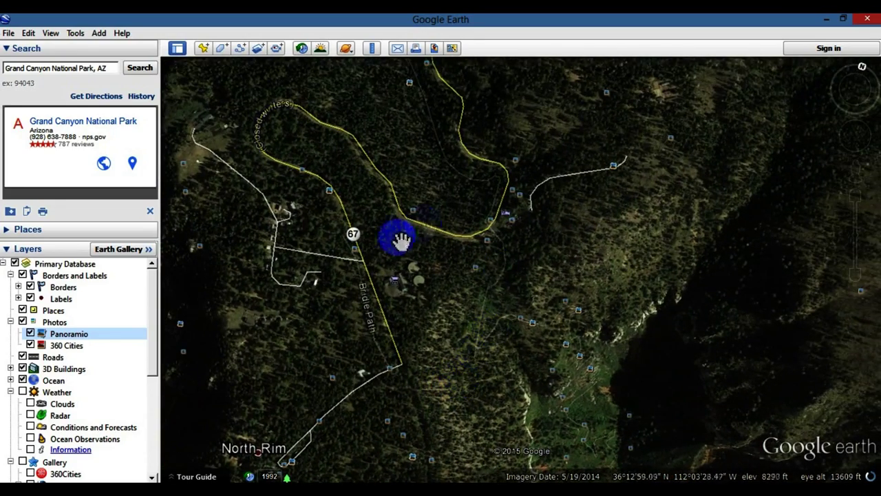
{"action": "mouse_move", "coordinate": [556, 270]}
{"action": "left_mouse_down"}
{"action": "mouse_move", "coordinate": [307, 295]}
{"action": "mouse_move", "coordinate": [349, 323]}
{"action": "left_mouse_up"}
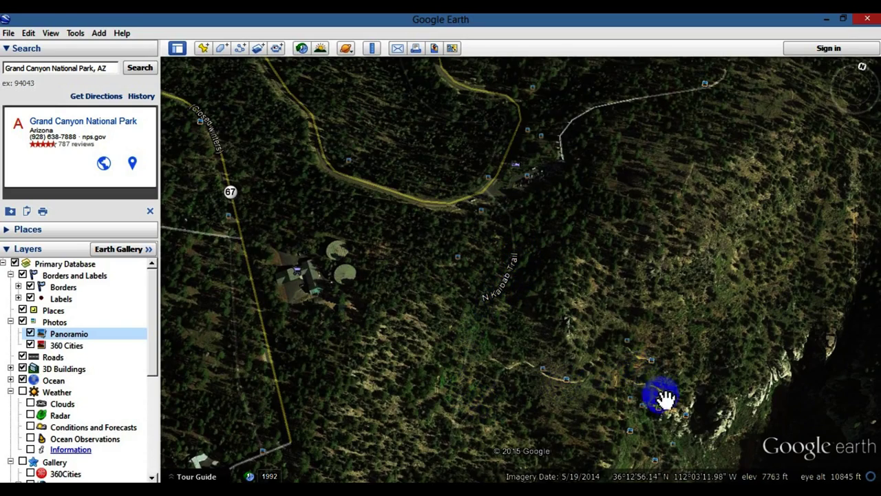
{"action": "left_click_drag", "start_coordinate": [684, 374], "coordinate": [616, 251]}
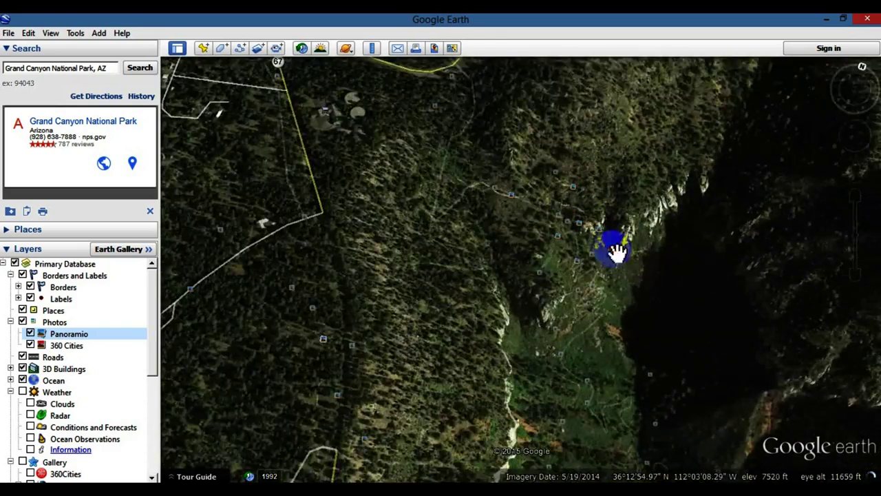
{"action": "left_click", "coordinate": [578, 292]}
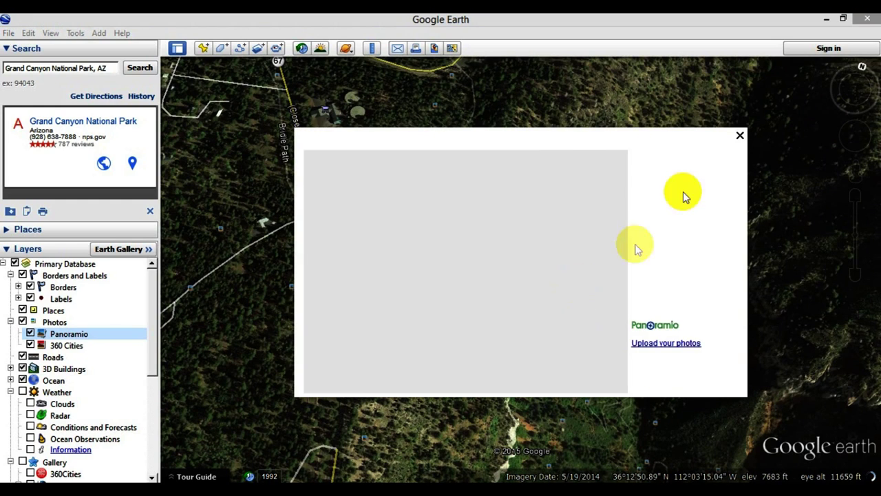
{"action": "left_click", "coordinate": [740, 136]}
Zoom out to about 70 mi eye altitude, showing routes 64 and 89
{"action": "scroll", "coordinate": [584, 310], "scroll_direction": "down", "scroll_amount": 5}
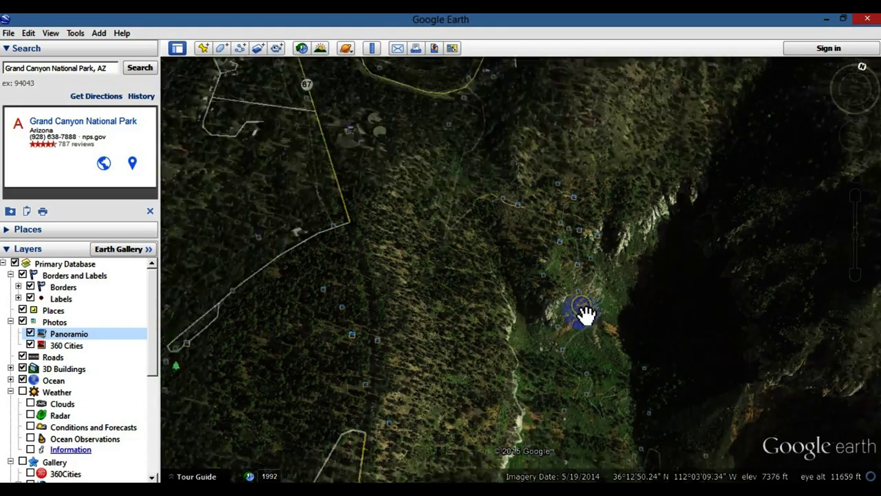
{"action": "scroll", "coordinate": [585, 308], "scroll_direction": "down", "scroll_amount": 3}
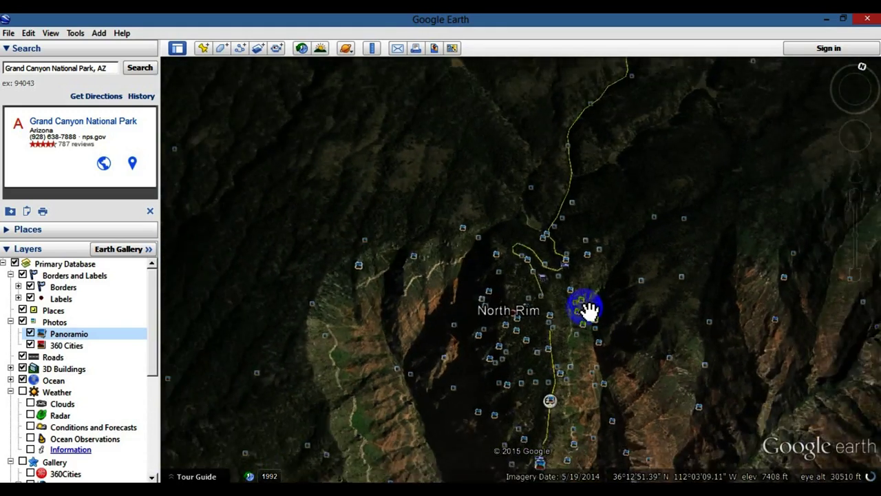
{"action": "scroll", "coordinate": [585, 303], "scroll_direction": "down", "scroll_amount": 3}
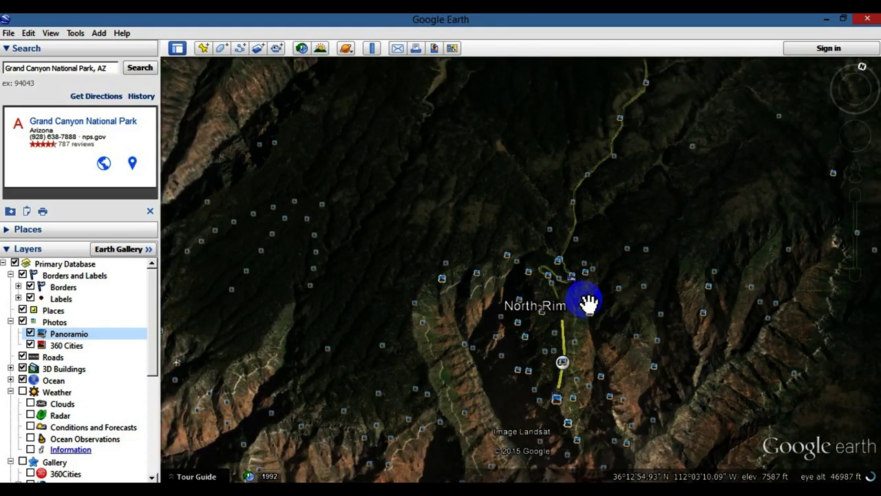
{"action": "scroll", "coordinate": [587, 301], "scroll_direction": "down", "scroll_amount": 3}
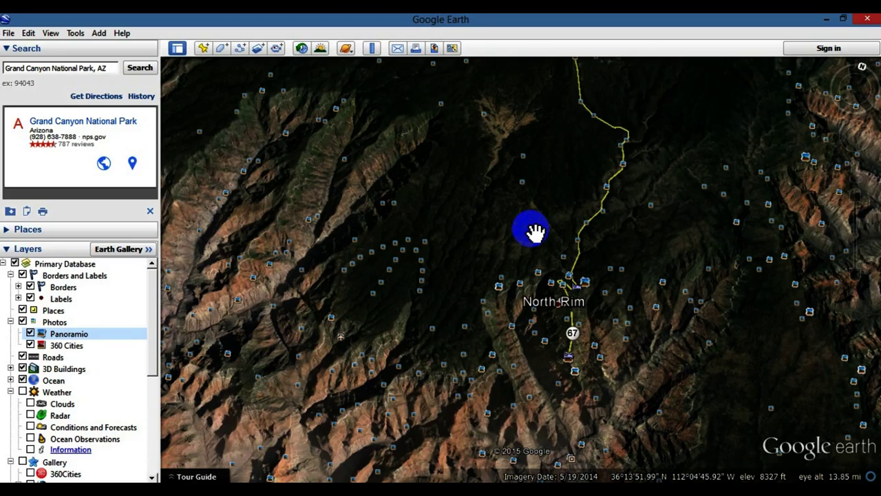
{"action": "scroll", "coordinate": [536, 233], "scroll_direction": "down", "scroll_amount": 3}
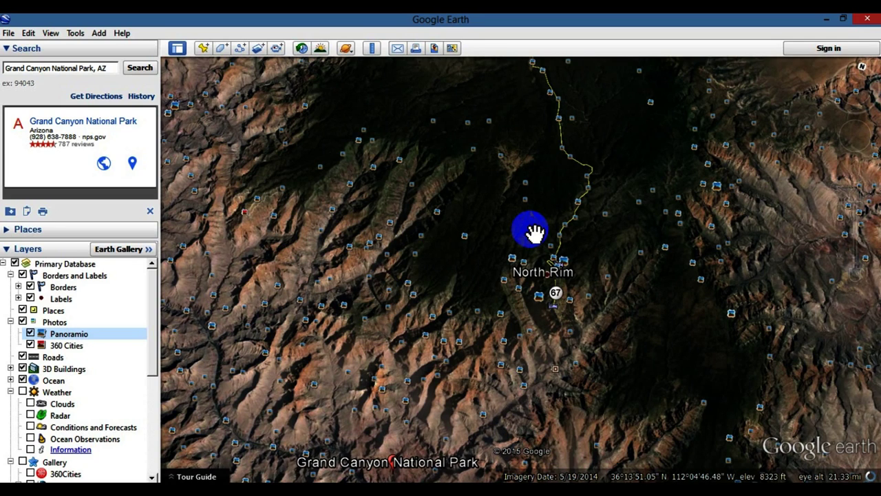
{"action": "scroll", "coordinate": [536, 233], "scroll_direction": "down", "scroll_amount": 3}
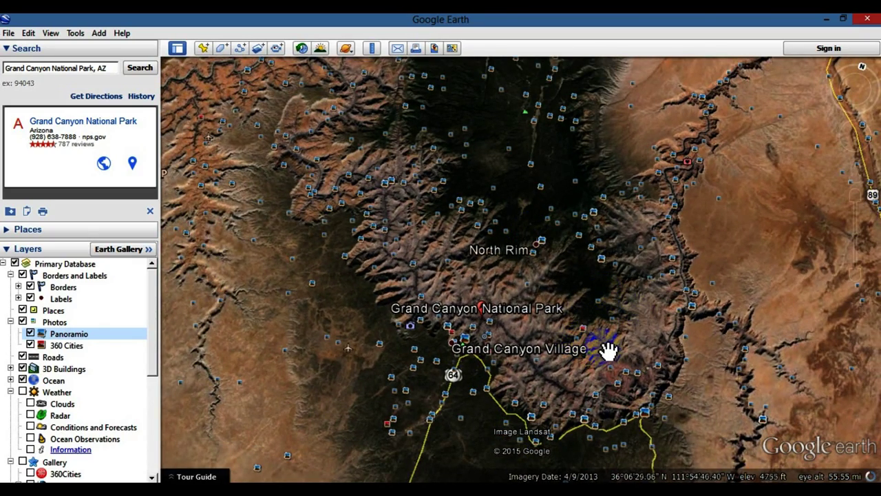
{"action": "scroll", "coordinate": [608, 351], "scroll_direction": "down", "scroll_amount": 2}
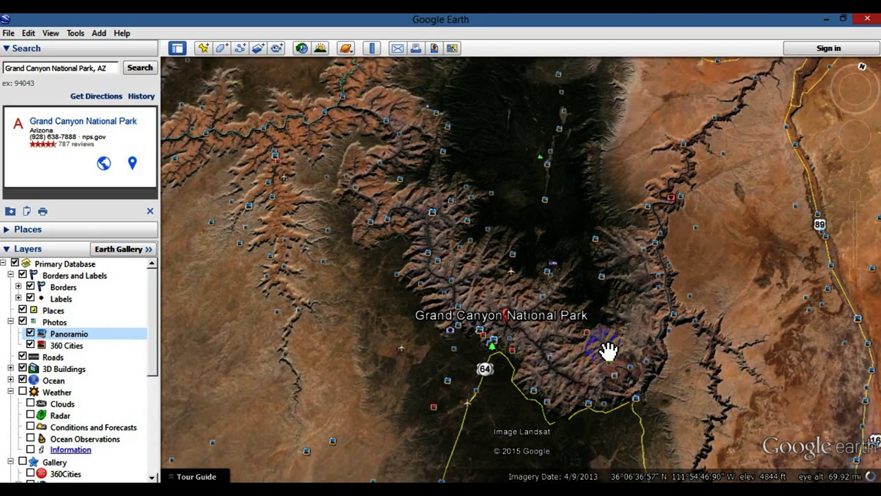